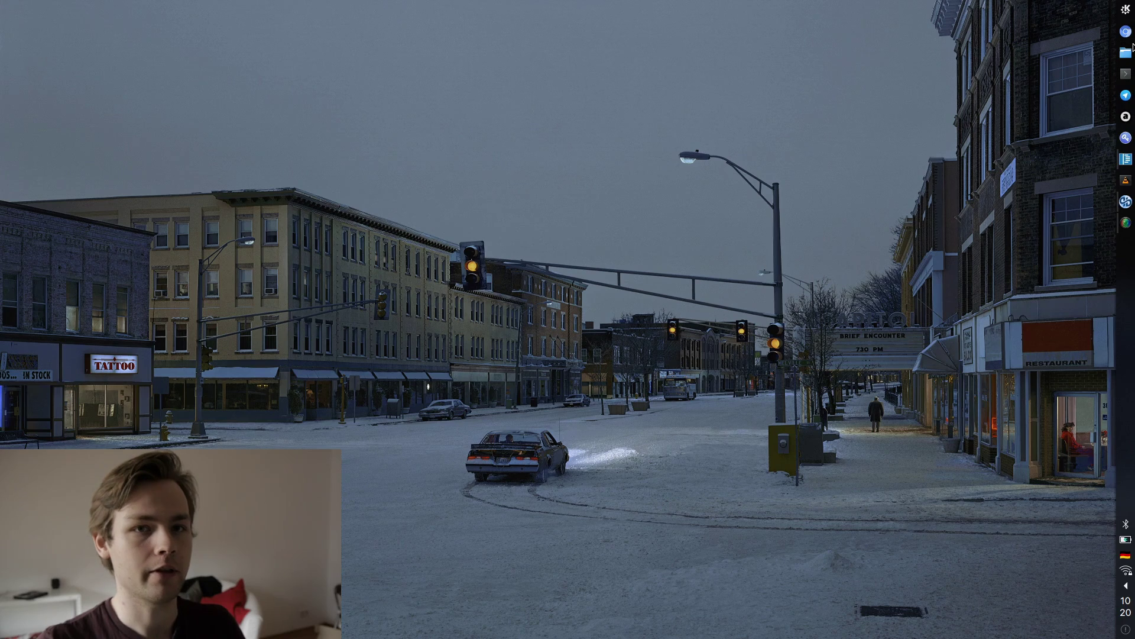
Open the Eloston/ungoogled-chromium GitHub repository from the 'git u' suggestion and scroll to Feature Overview
left_click(1126, 31)
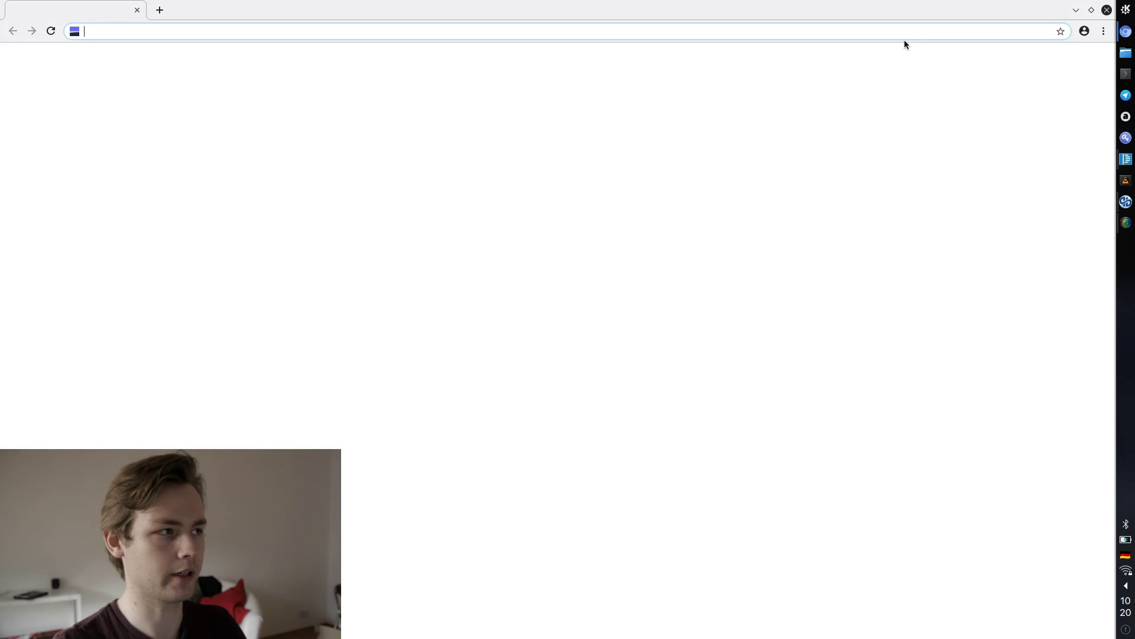
type("git")
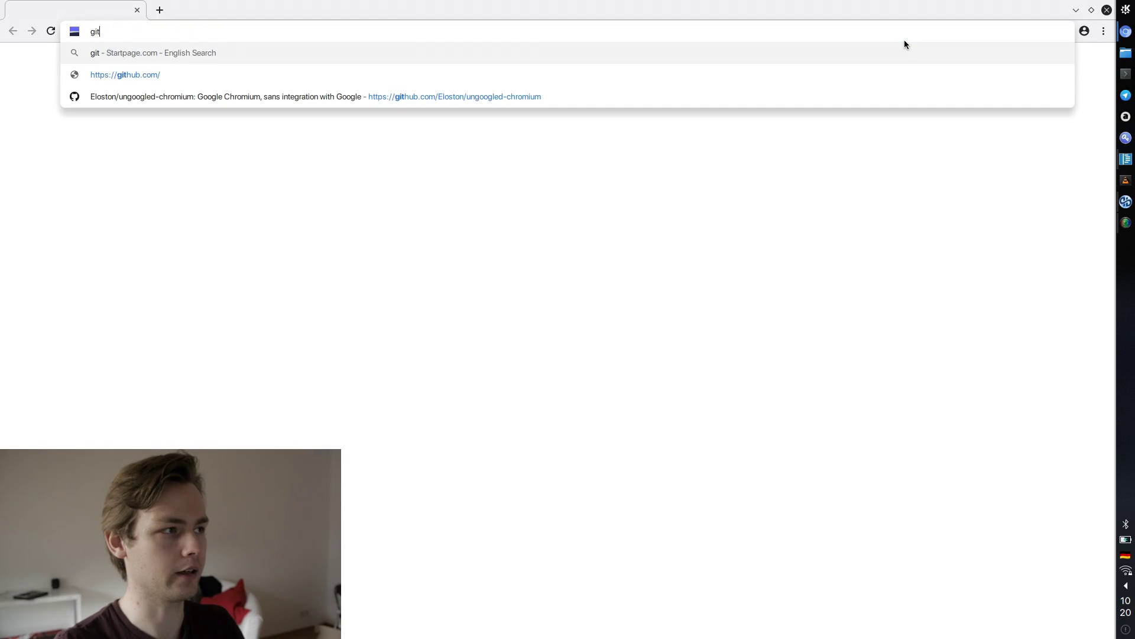
type(" u")
key("Down")
key("Down")
key("Return")
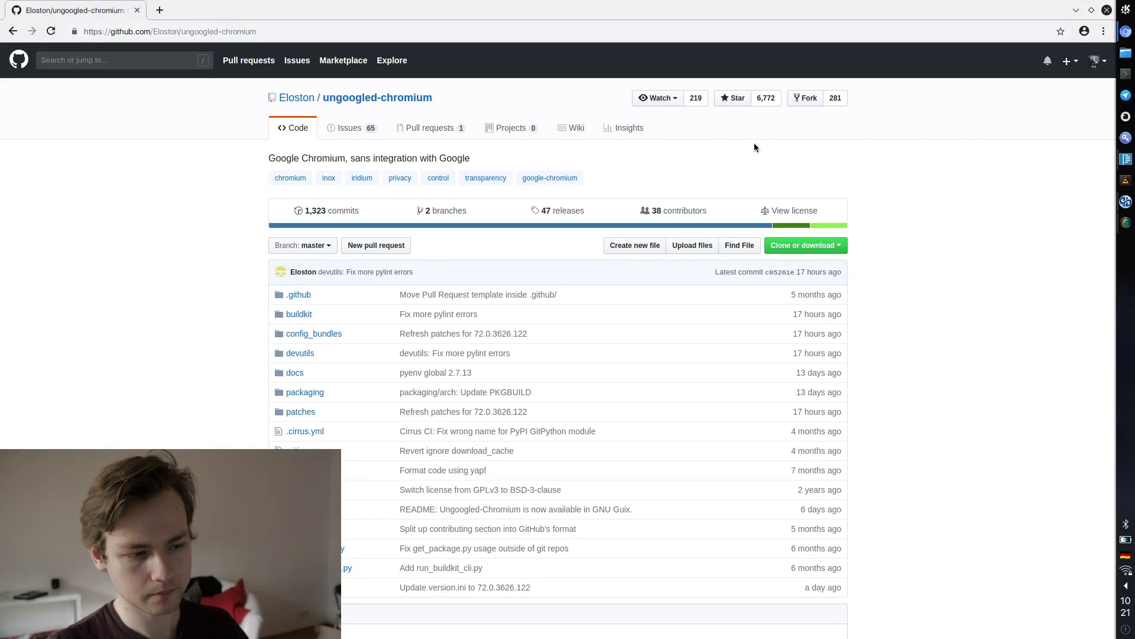
scroll(878, 192, "down", 4)
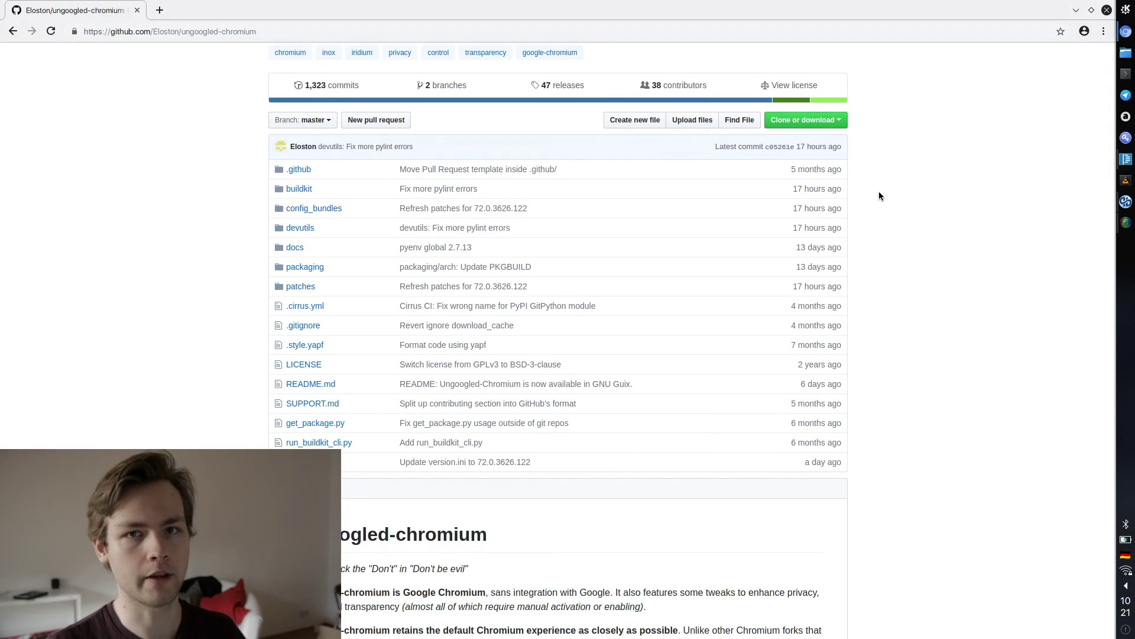
scroll(878, 196, "down", 10)
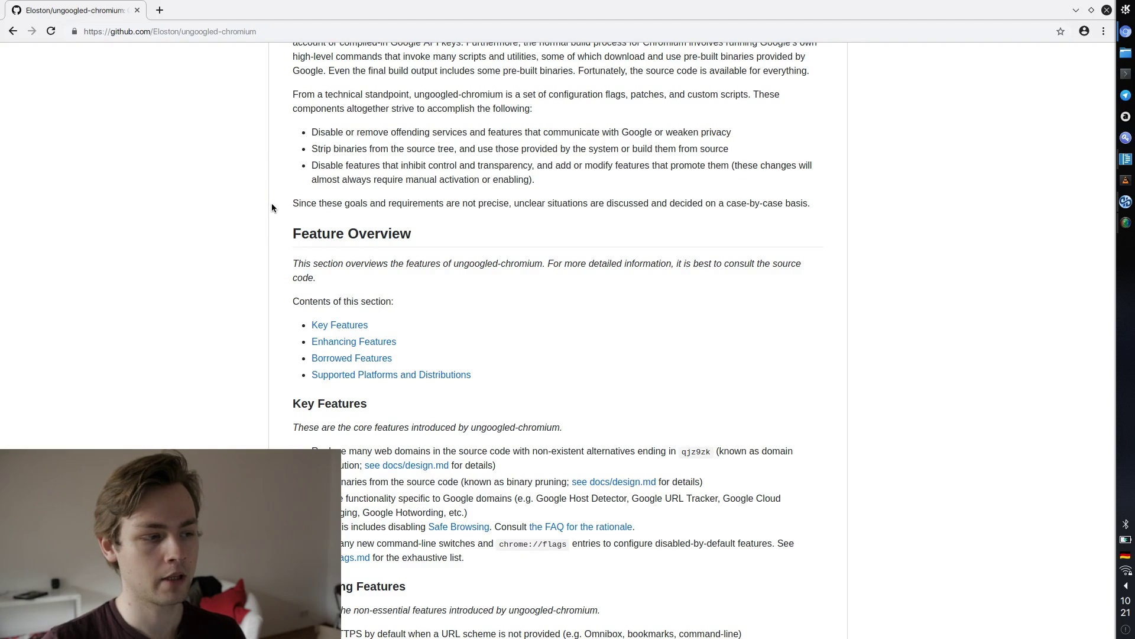
scroll(271, 204, "down", 3)
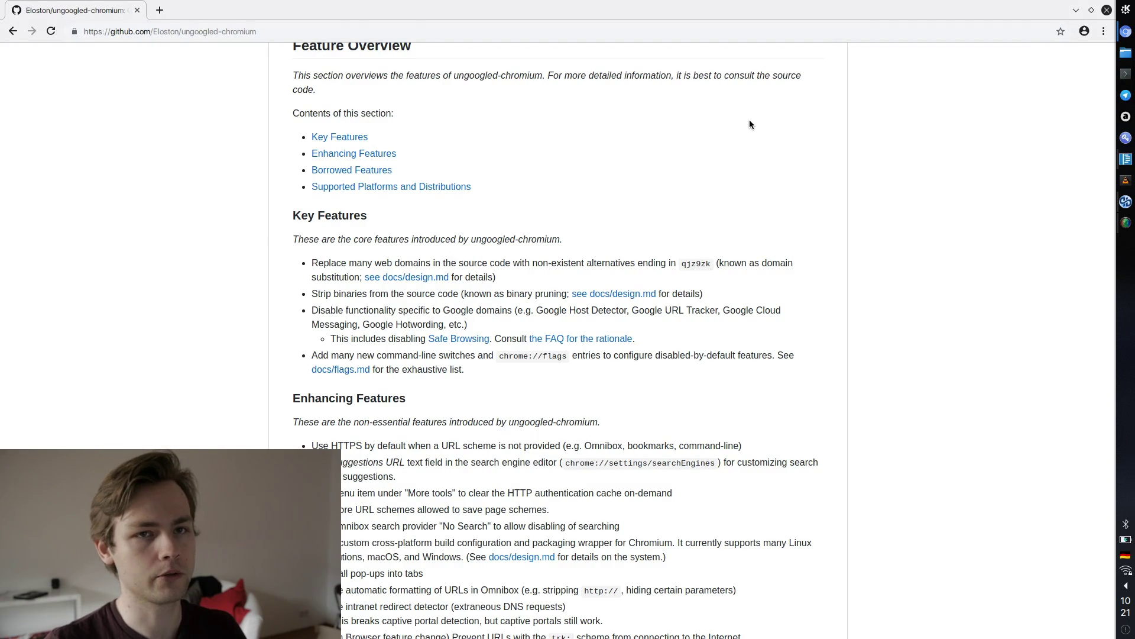
Open uBlock Origin's Chrome Web Store page and crxextractor.com in two new tabs
left_click(161, 11)
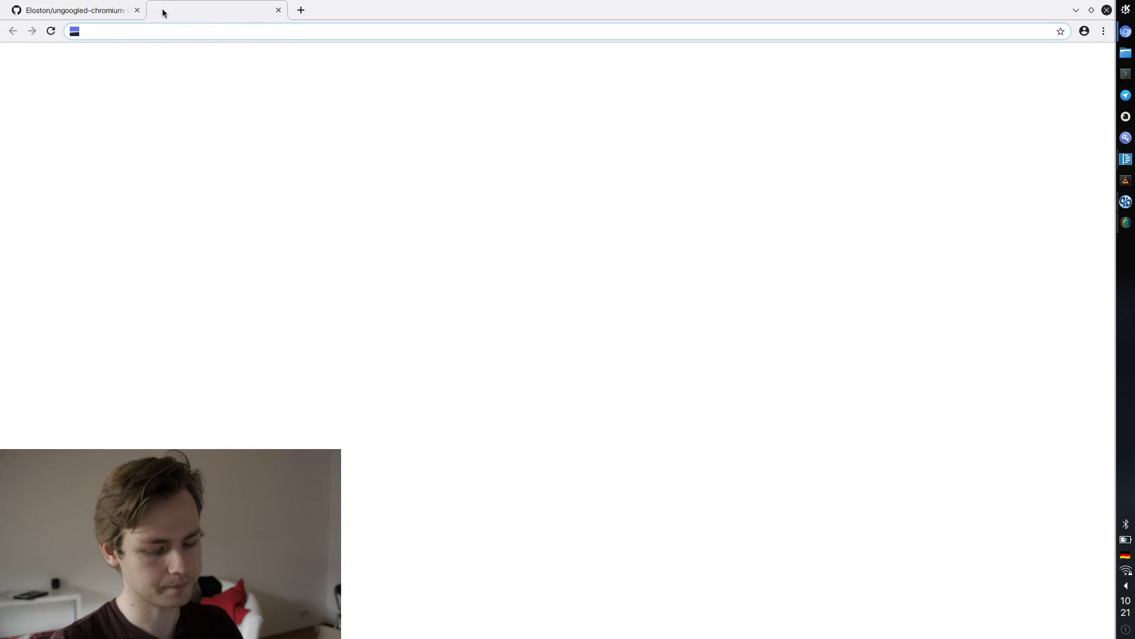
type("ublock")
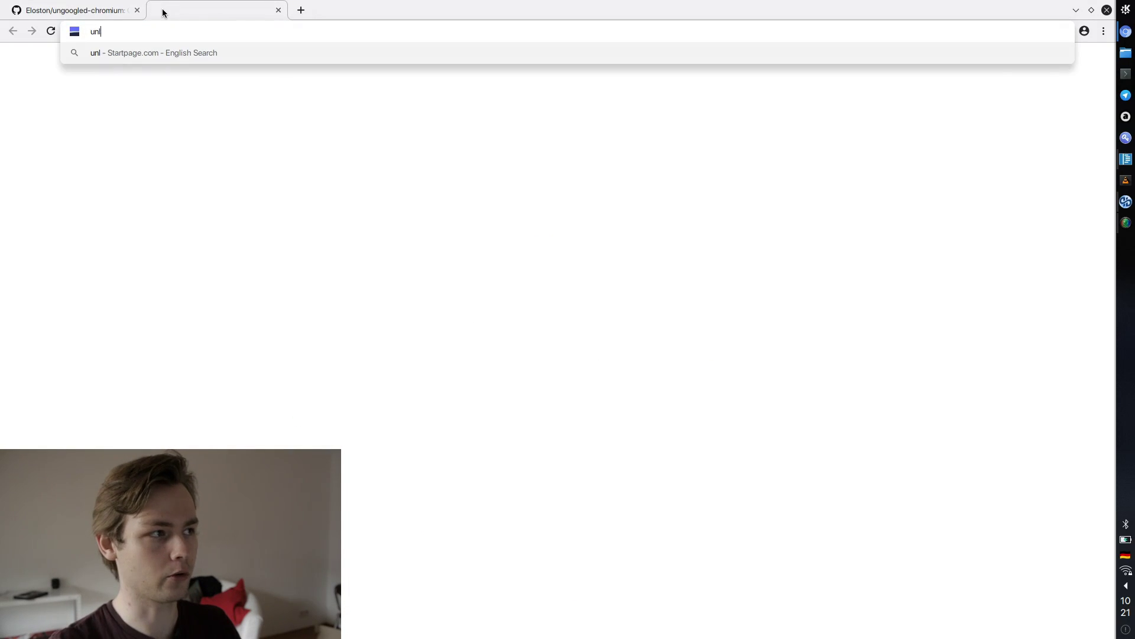
key("Down")
key("Down")
key("Return")
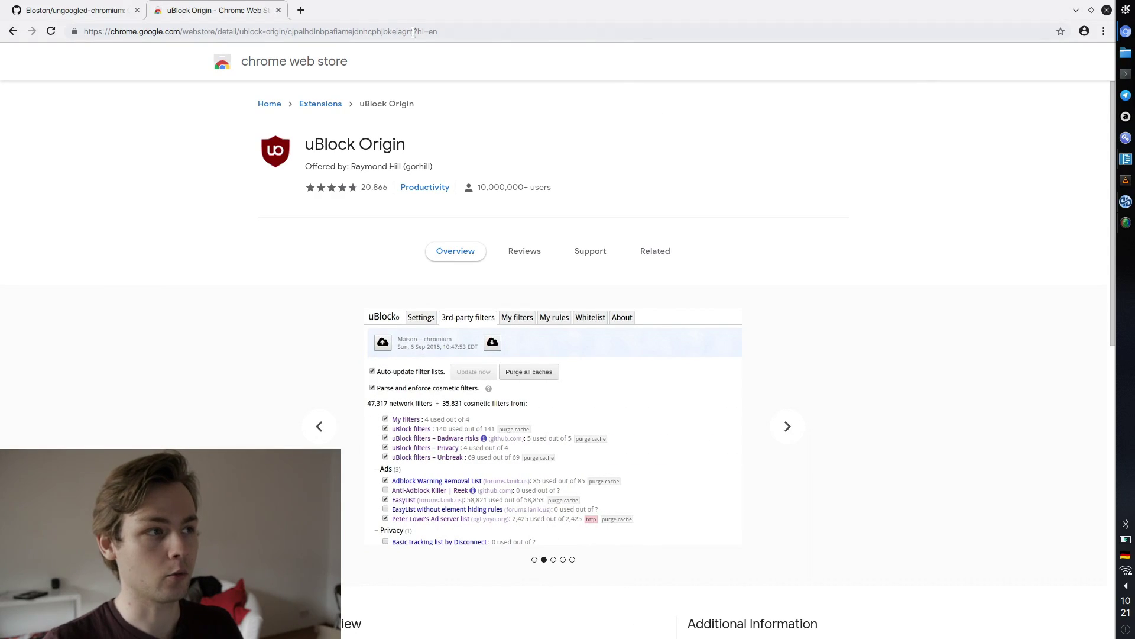
left_click(305, 8)
type("crx")
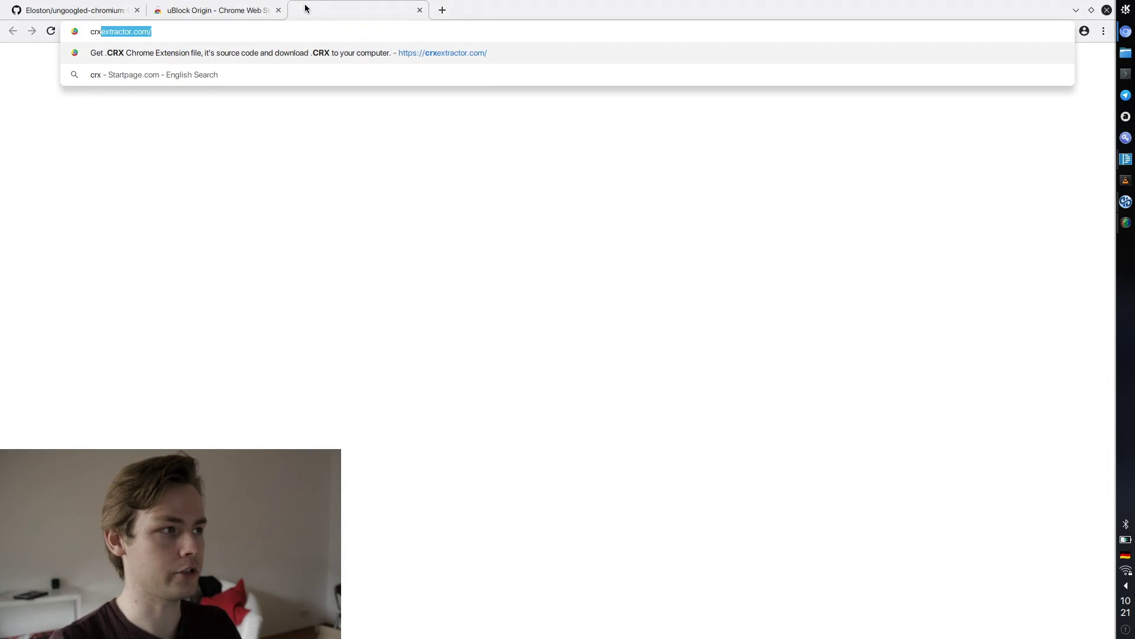
key("Return")
Paste the uBlock Origin store URL into CRX Extractor's Download .CRX, submit it, and dismiss the add-extension prompt
left_click(237, 10)
left_click(234, 31)
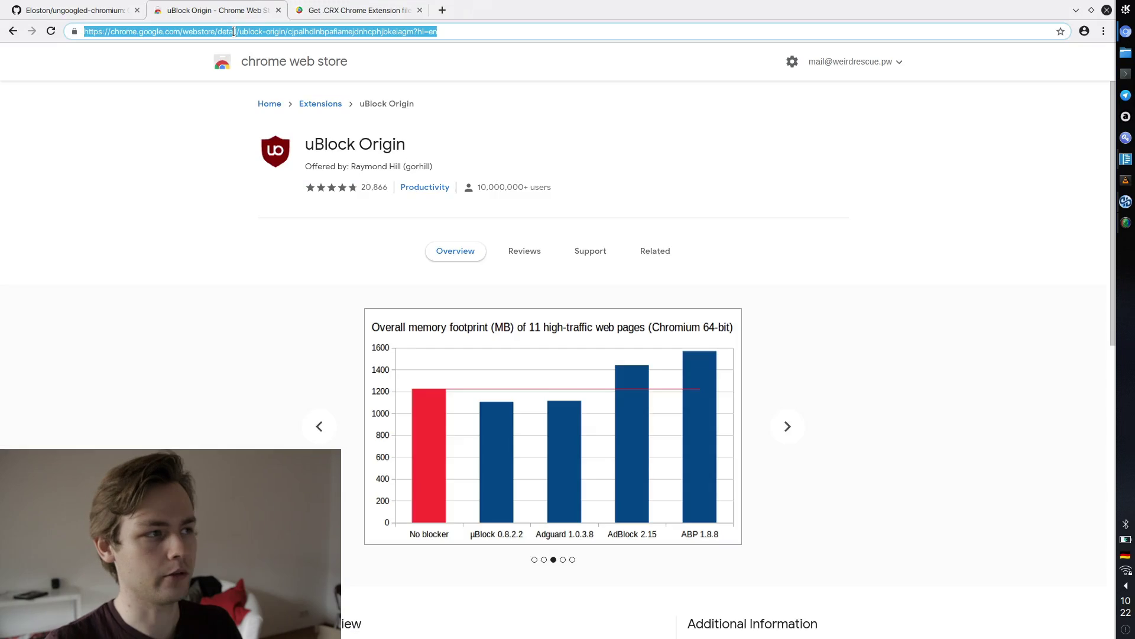
key("ctrl+c")
left_click(355, 10)
left_click(573, 213)
key("ctrl+v")
left_click(579, 239)
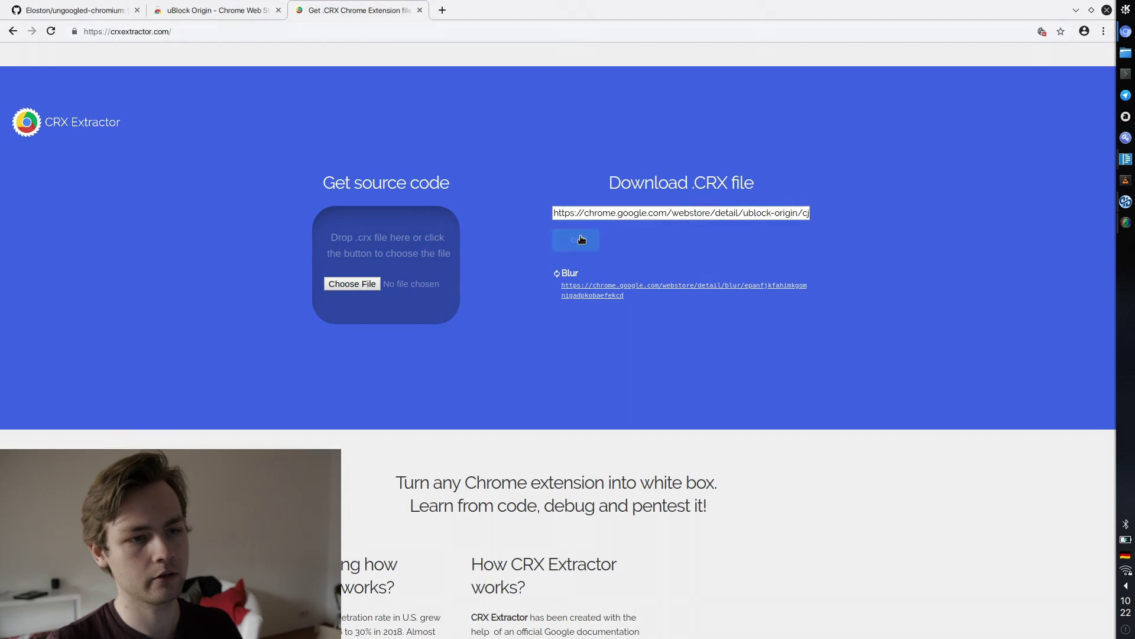
left_click(581, 239)
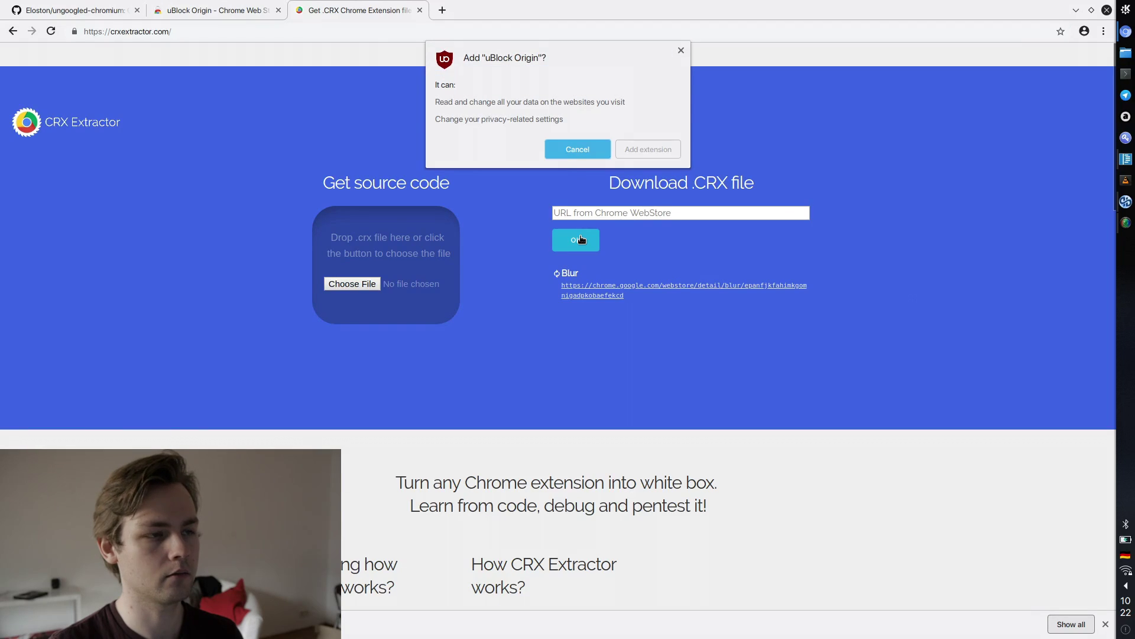
left_click(681, 50)
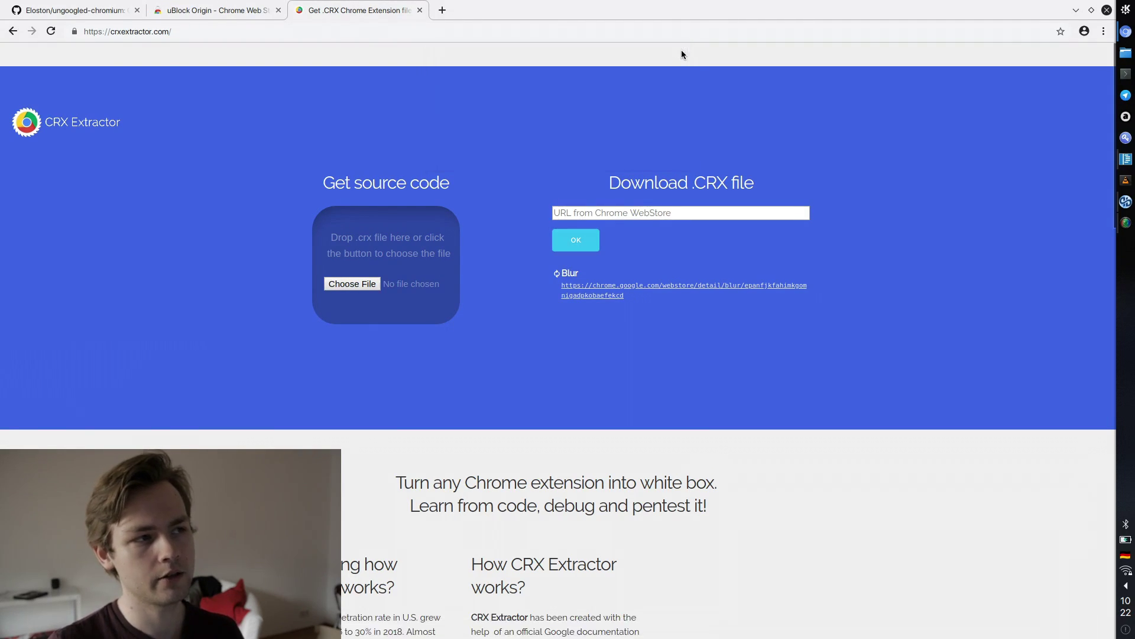
Close the CRX Extractor tab and replace the uBlock Origin store page with a blank tab
left_click(419, 11)
left_click(567, 32)
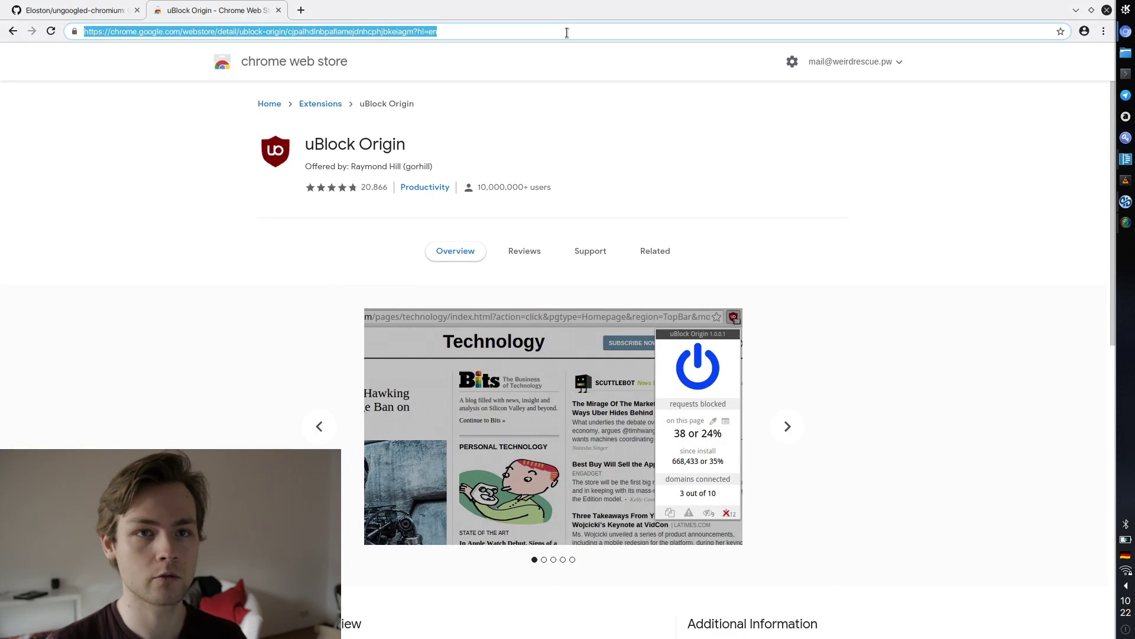
left_click(605, 145)
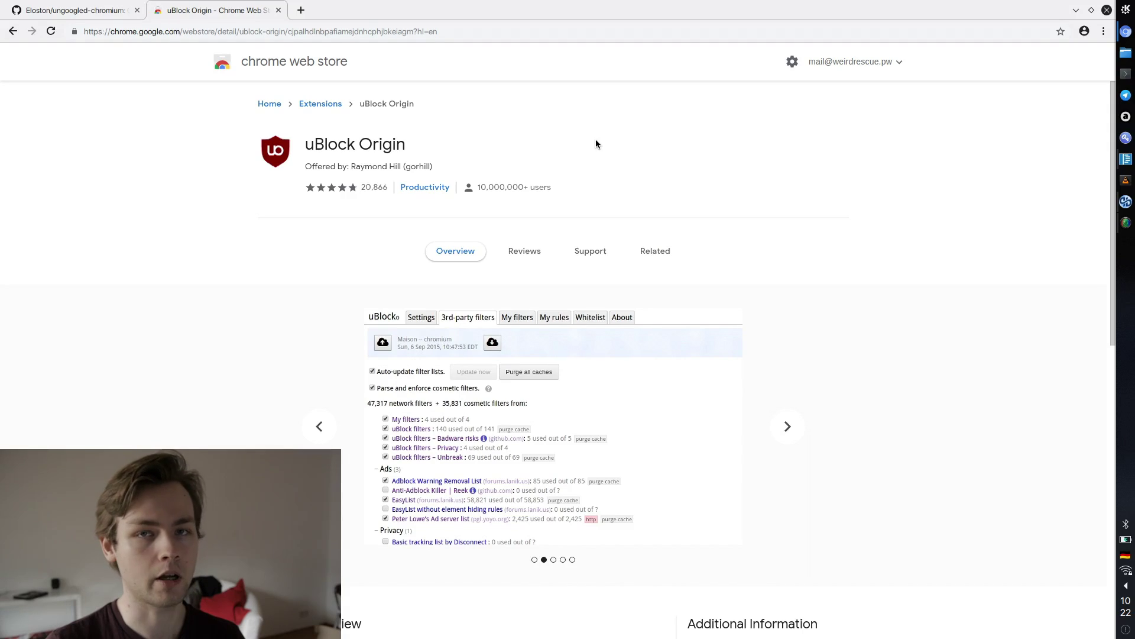
left_click(162, 29)
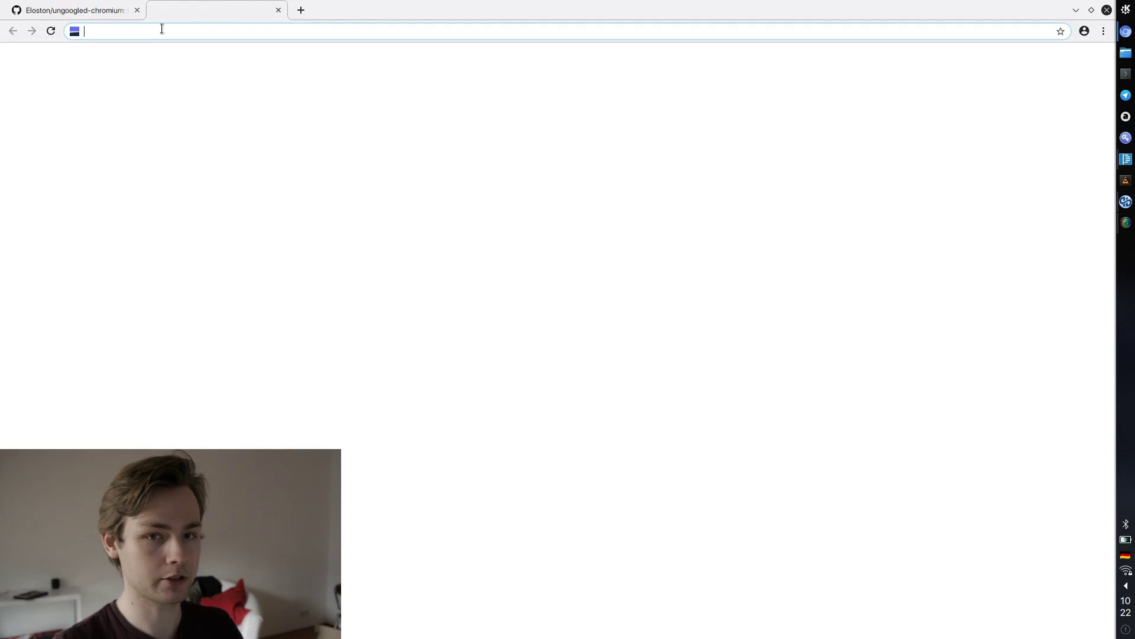
Open a Konsole terminal and run htop
left_click(1126, 73)
type("ht")
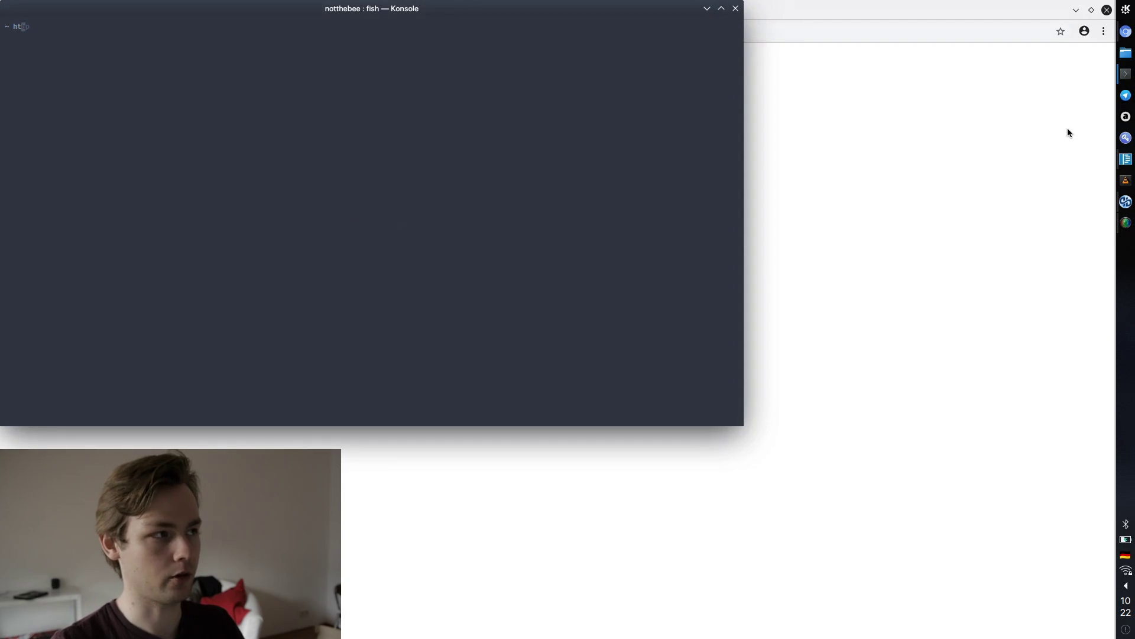
type("op")
key("Return")
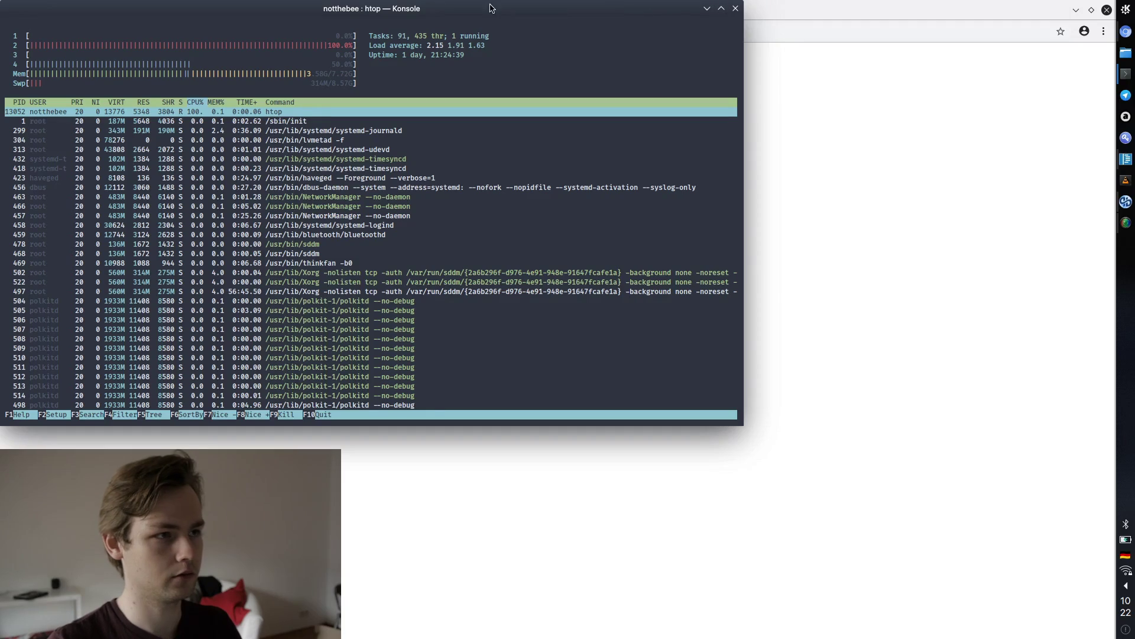
Shrink the htop window, set it to Keep Above Others, and place it lower right over qutebrowser
left_click_drag(492, 18, 658, 42)
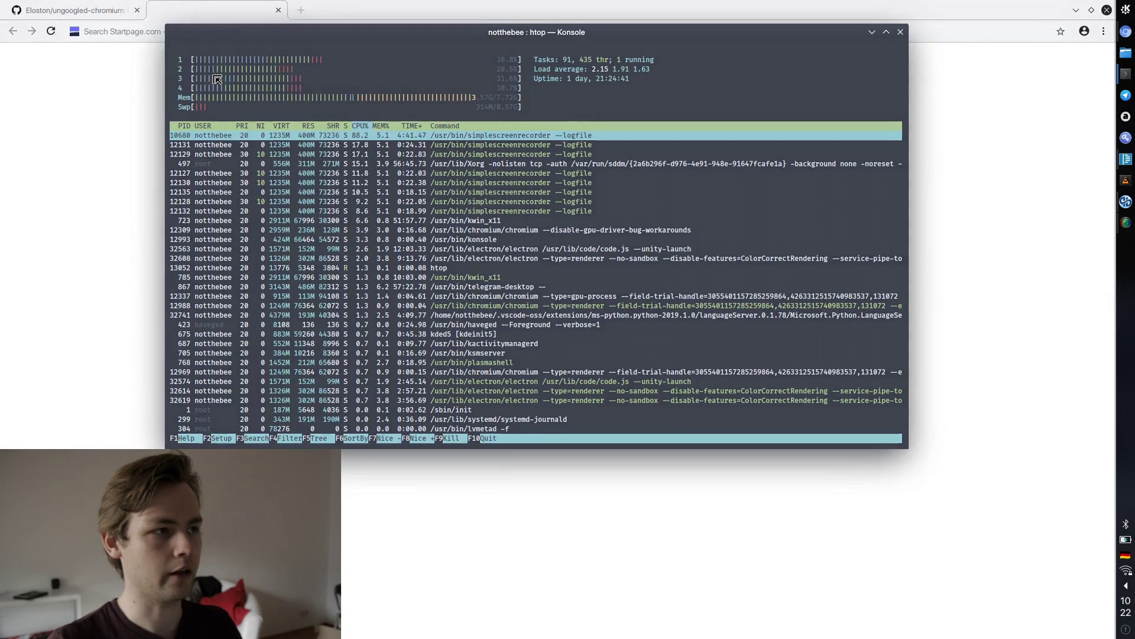
left_click_drag(221, 60, 379, 110)
right_click(486, 119)
mouse_move(543, 165)
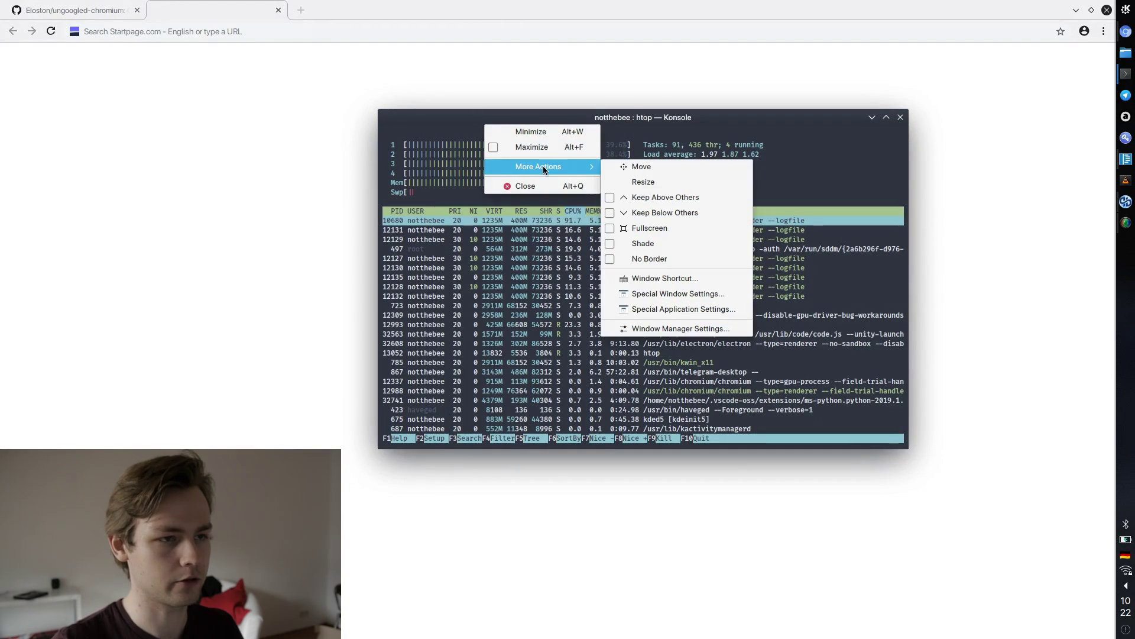
left_click(653, 197)
left_click_drag(653, 117, 814, 221)
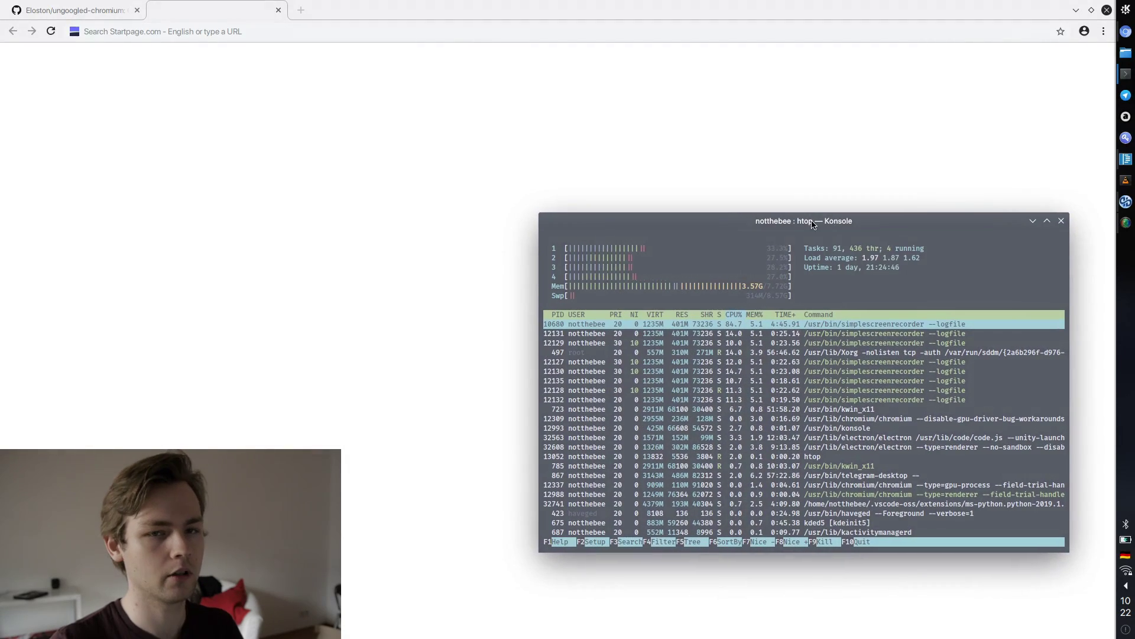
key("alt+Tab")
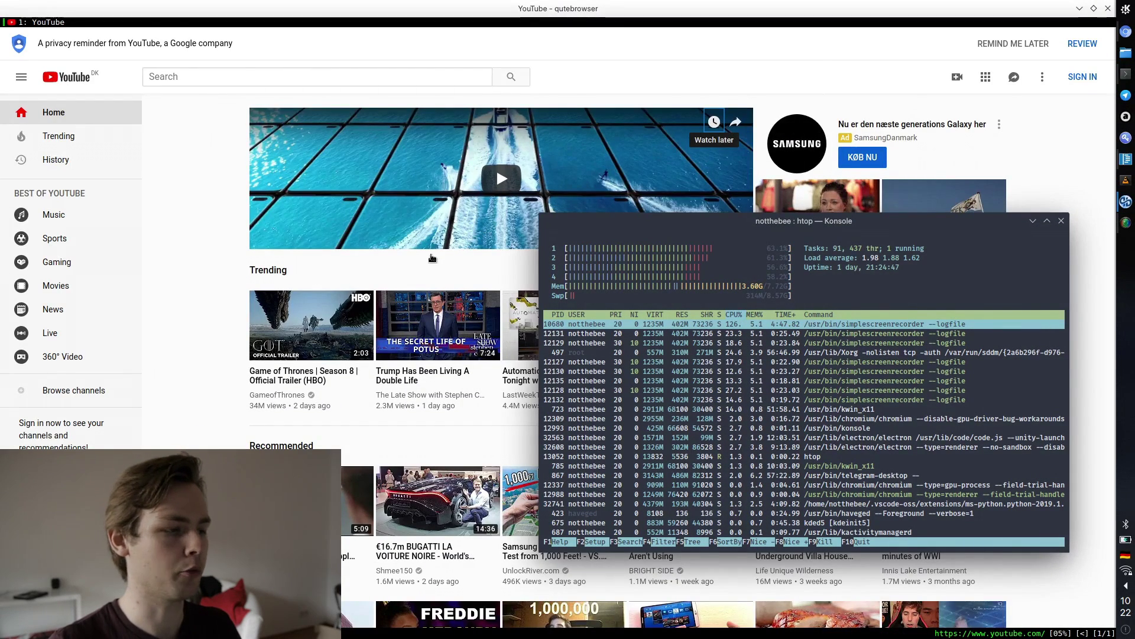
Open the Samsung makes Fun of Apple video in qutebrowser and reposition htop lower on screen
scroll(432, 259, "down", 3)
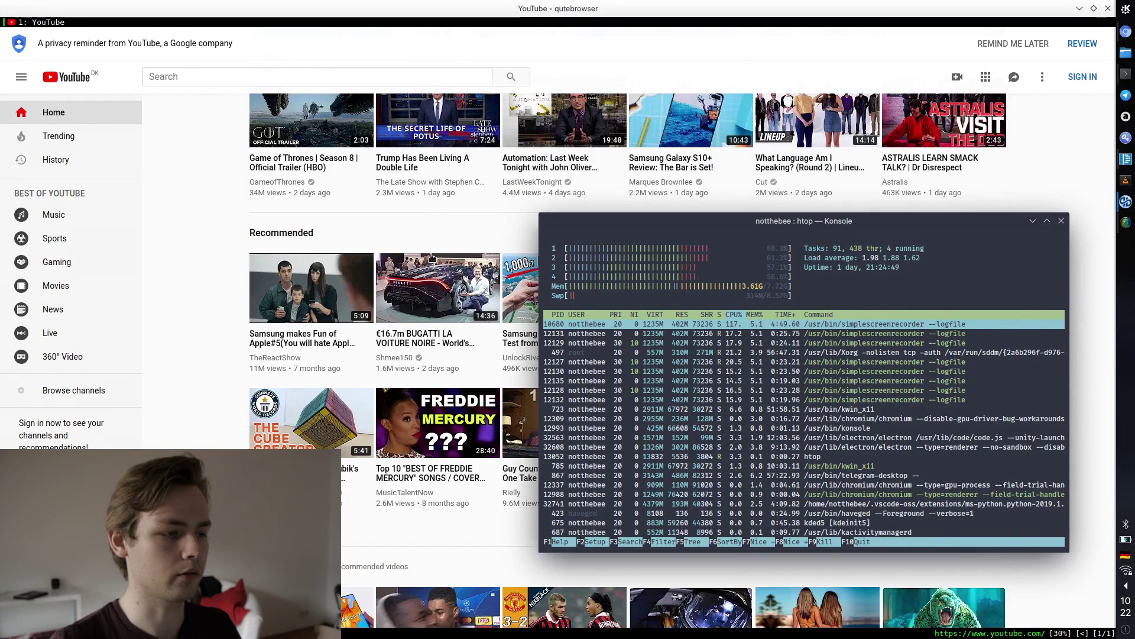
left_click(330, 270)
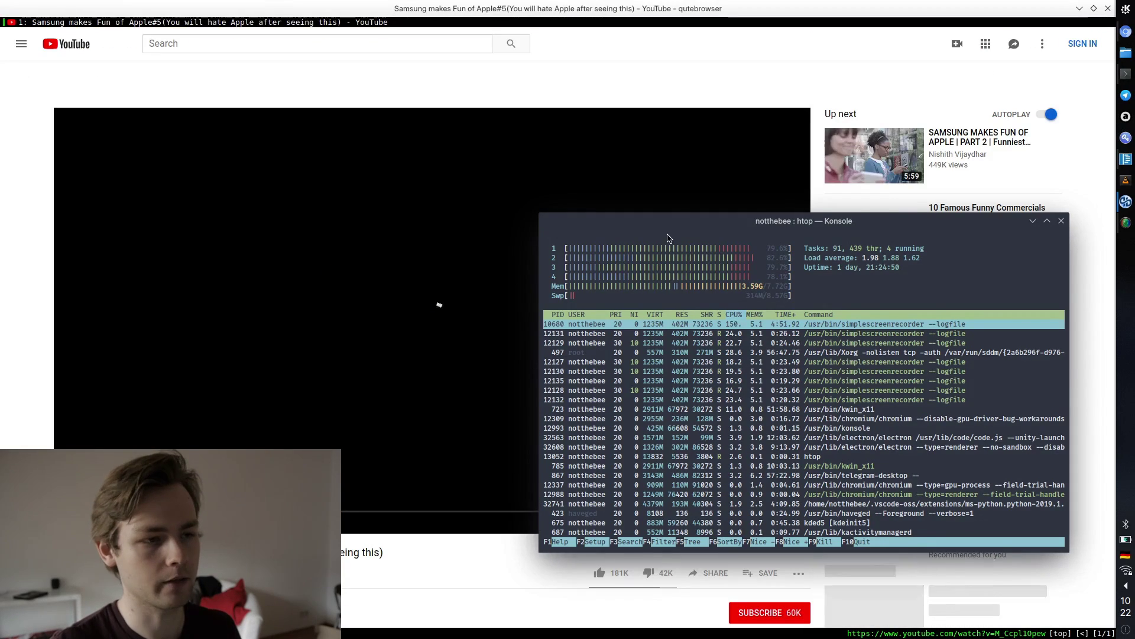
left_click_drag(688, 222, 842, 245)
scroll(667, 342, "down", 2)
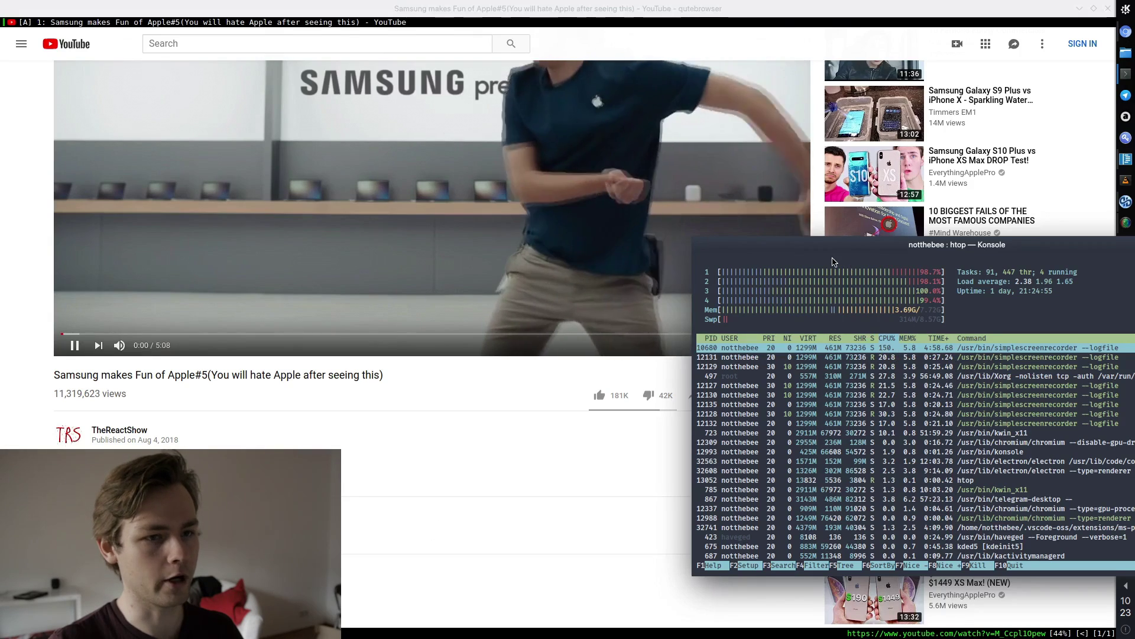
left_click_drag(864, 258, 793, 401)
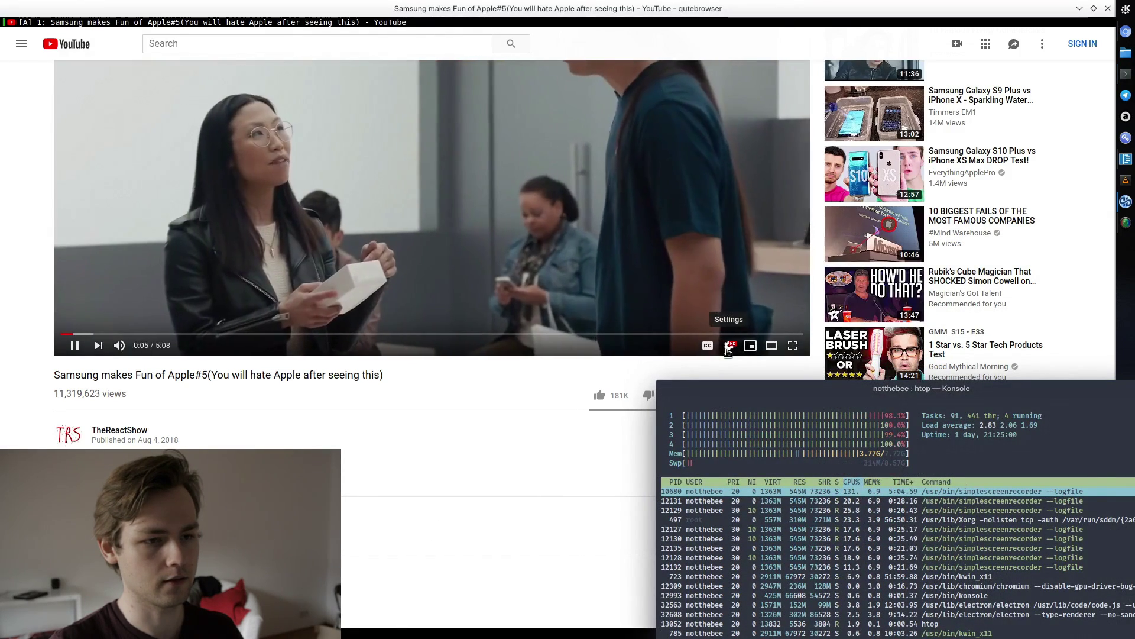
Pause the YouTube video after briefly toggling its playback settings
left_click(730, 346)
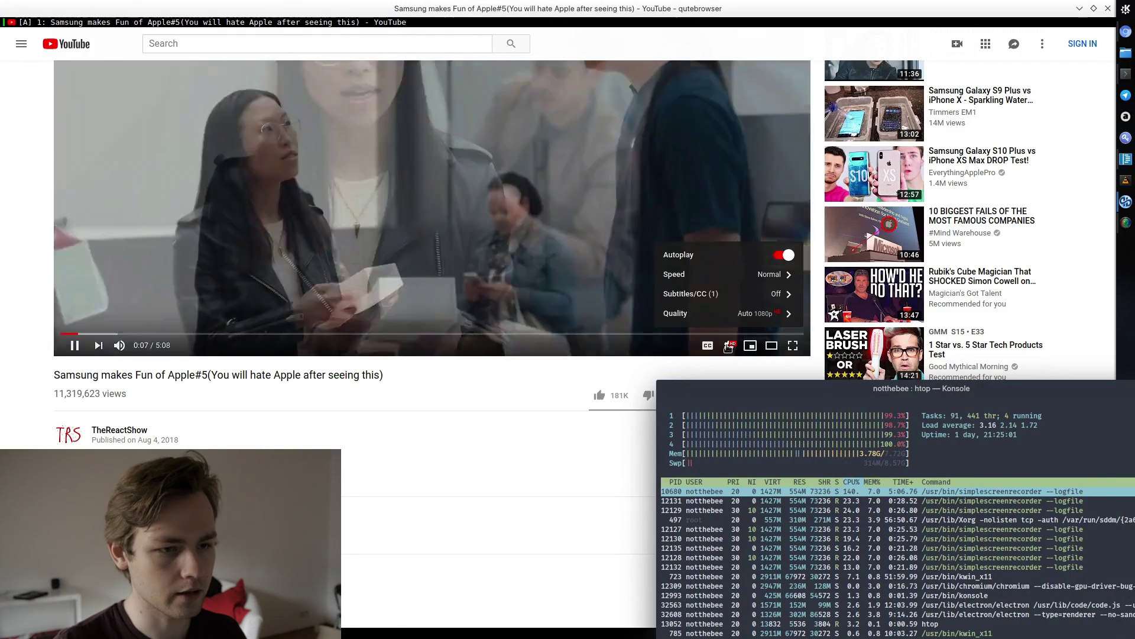
left_click(729, 346)
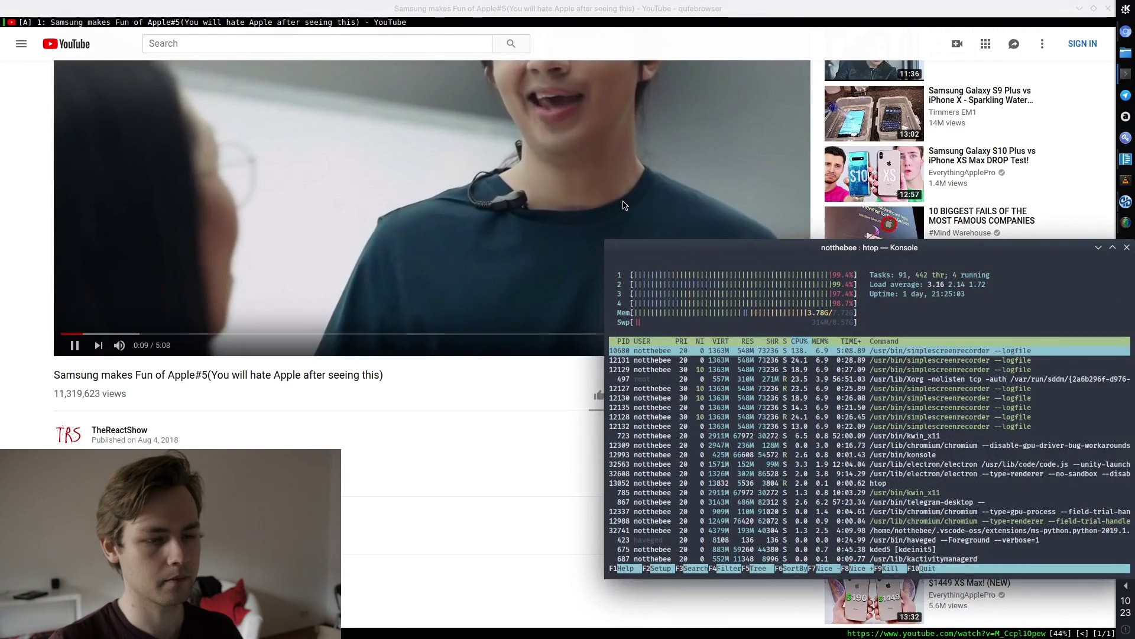
scroll(622, 205, "up", 1)
scroll(623, 205, "up", 1)
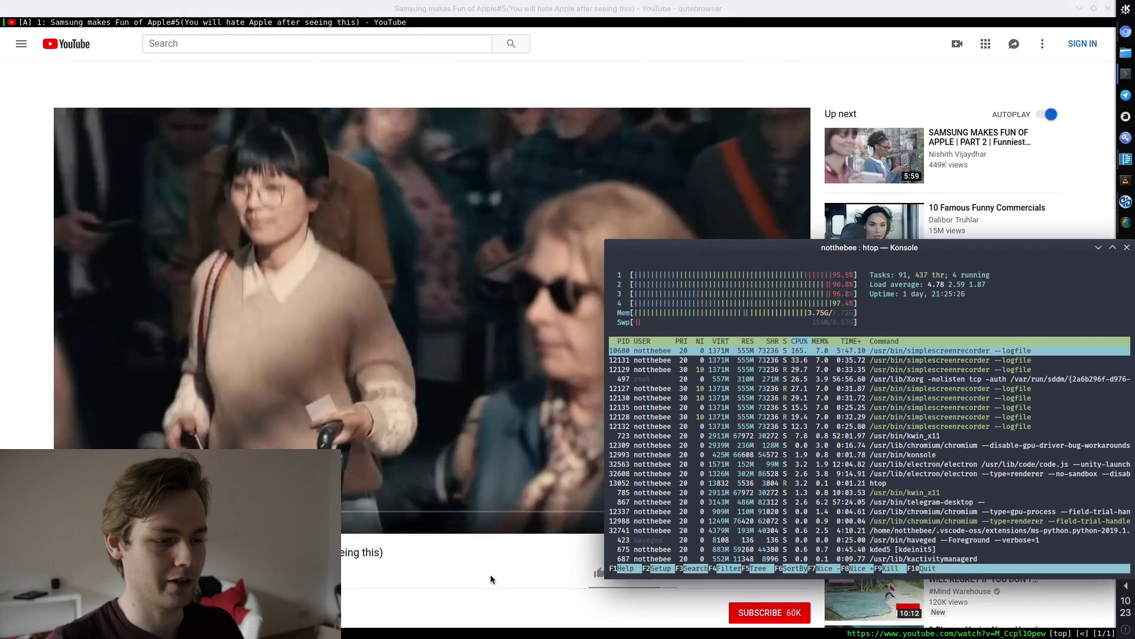
left_click(484, 427)
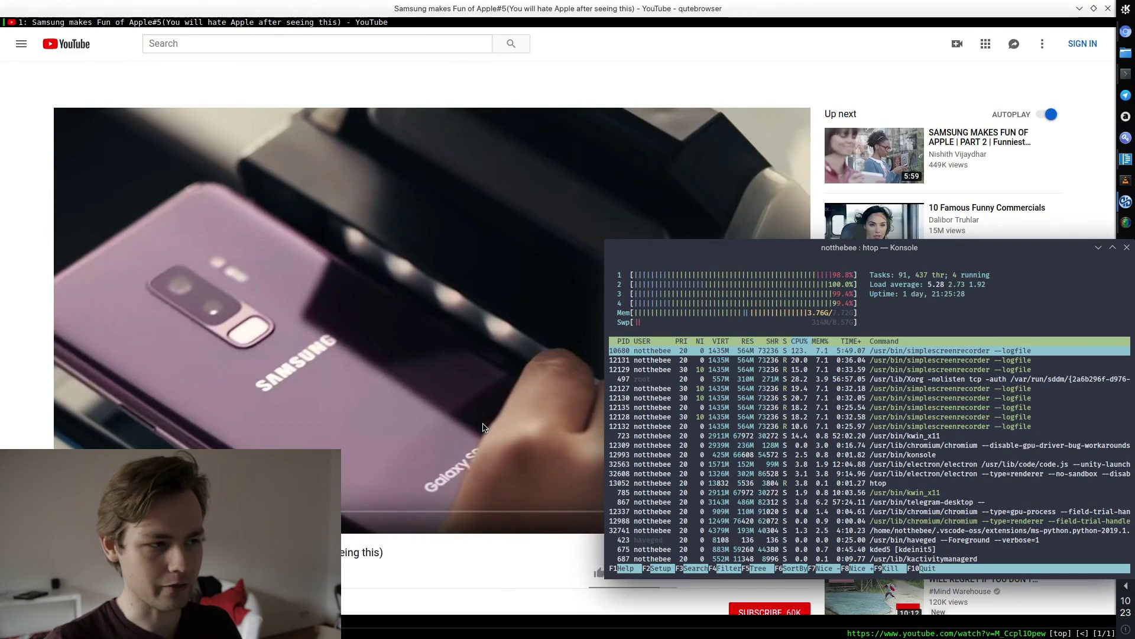
Load the pasted 'Samsung makes Fun of Apple#5' YouTube link in ungoogled-chromium
left_click(1126, 35)
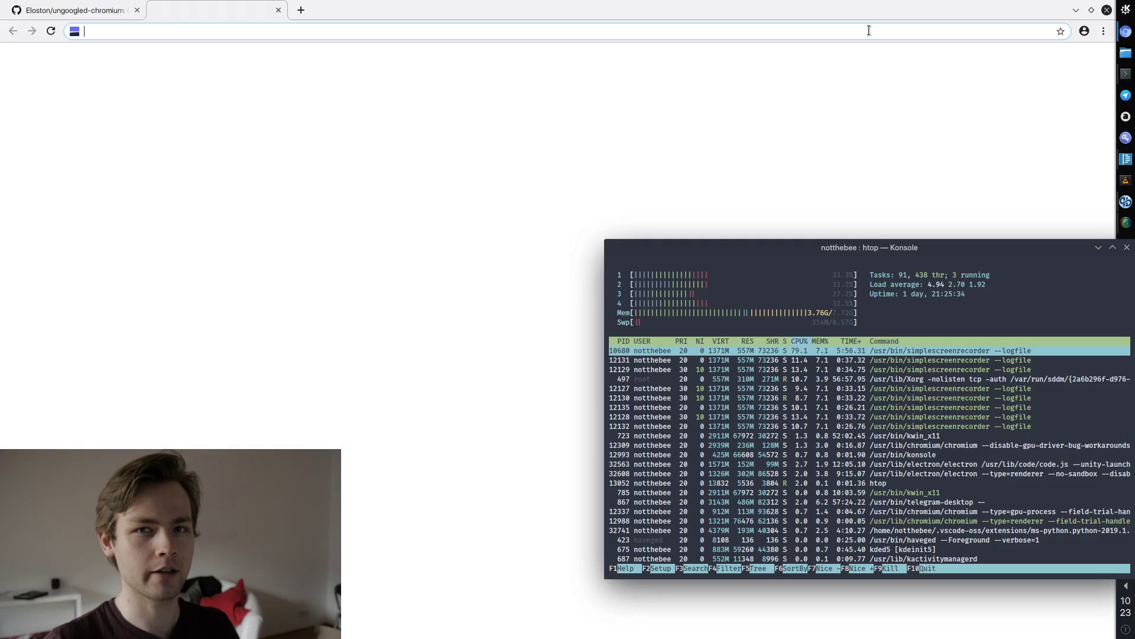
type("https://www.youtube.com/watch?v=M_Ccpl1Opew")
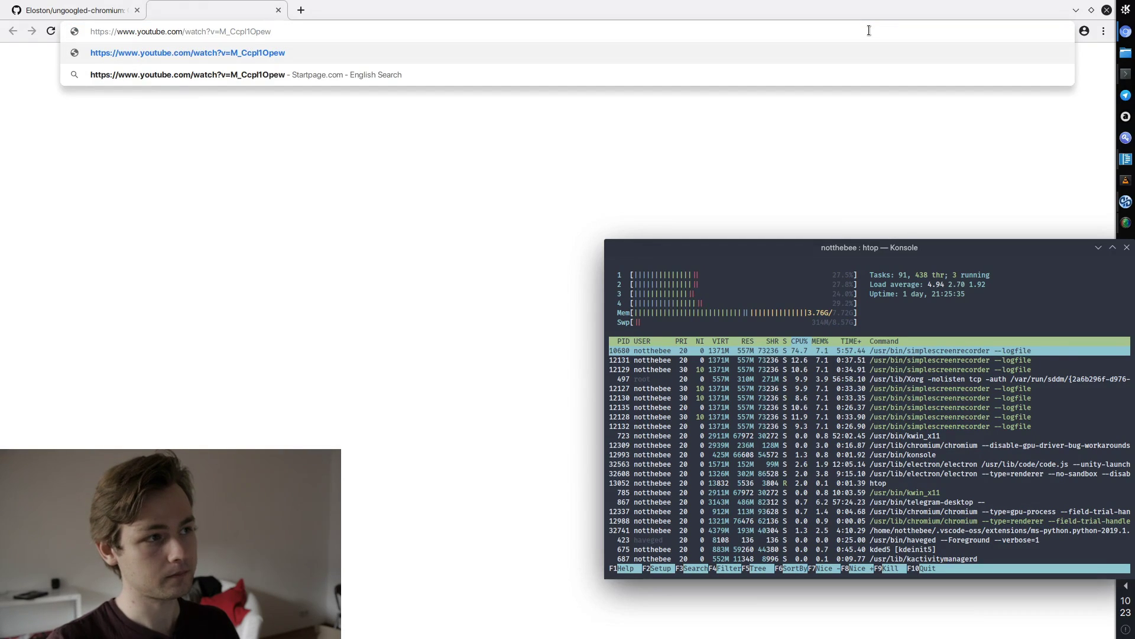
key("Return")
Shift htop left, select the chromium process row, then minimize the htop window
left_click_drag(903, 411, 798, 412)
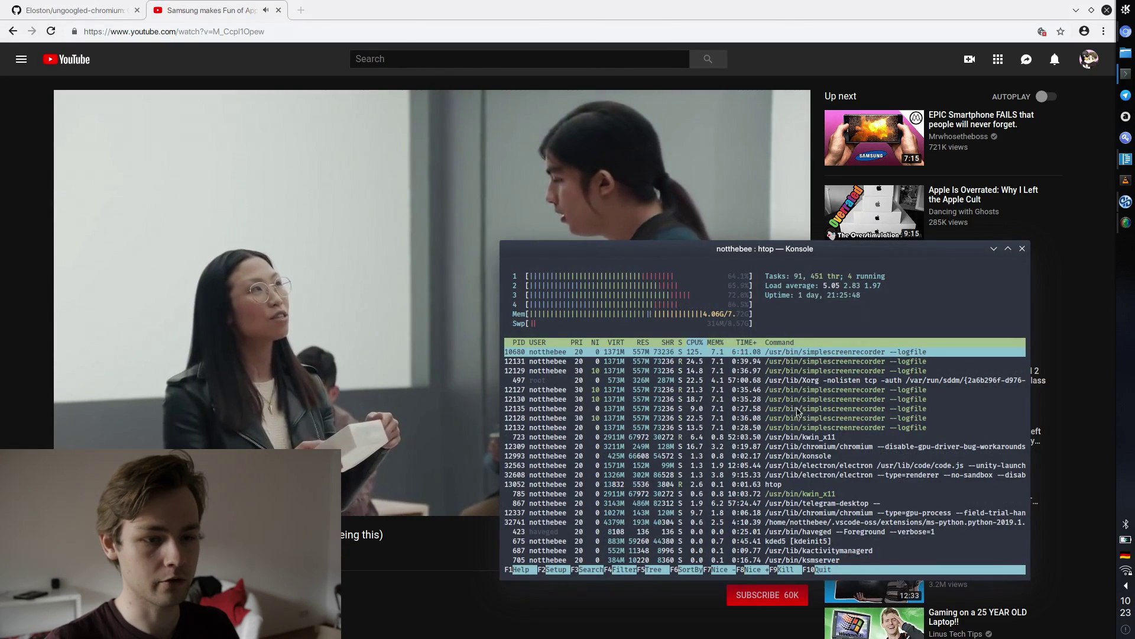
left_click(687, 447)
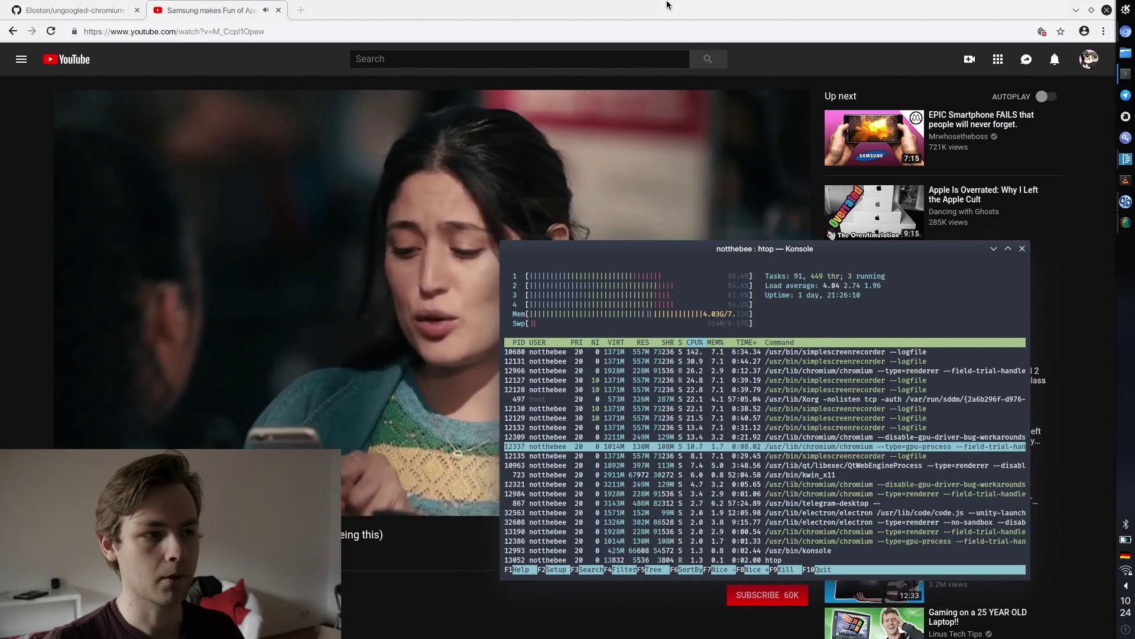
left_click(994, 249)
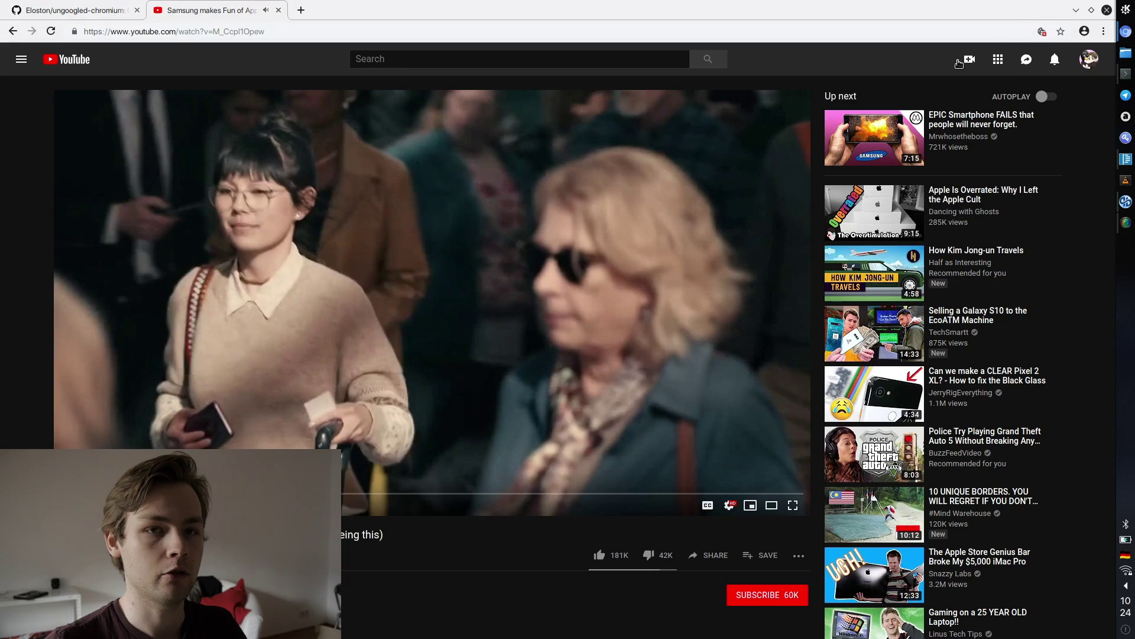
Check the h264ify extension's options popup from the browser menu, then close it
left_click(1101, 33)
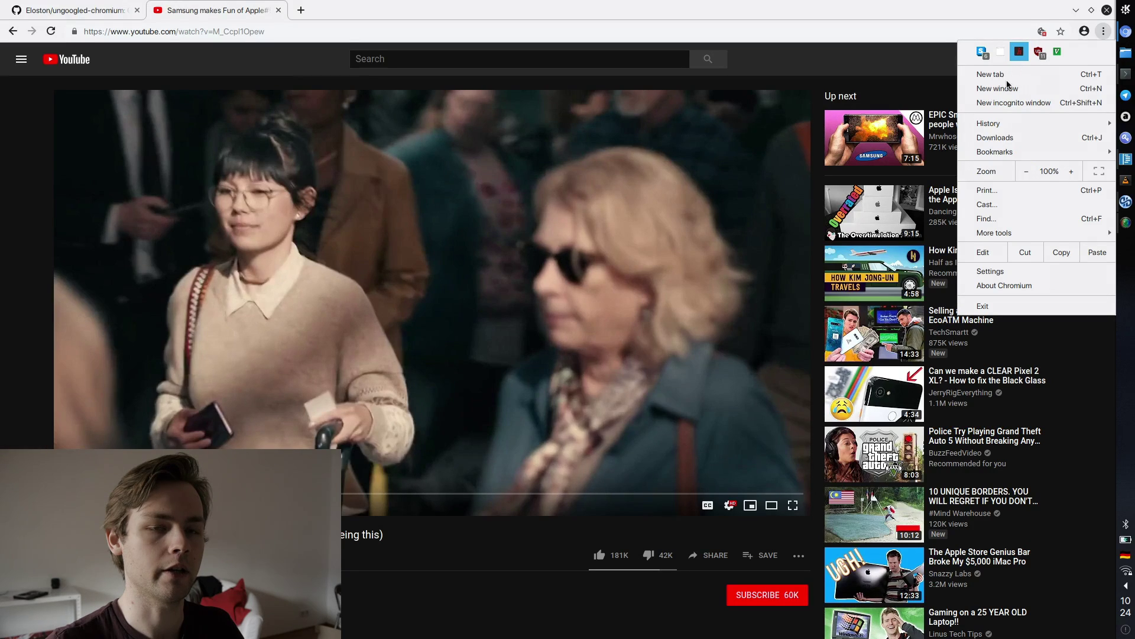
left_click(1020, 53)
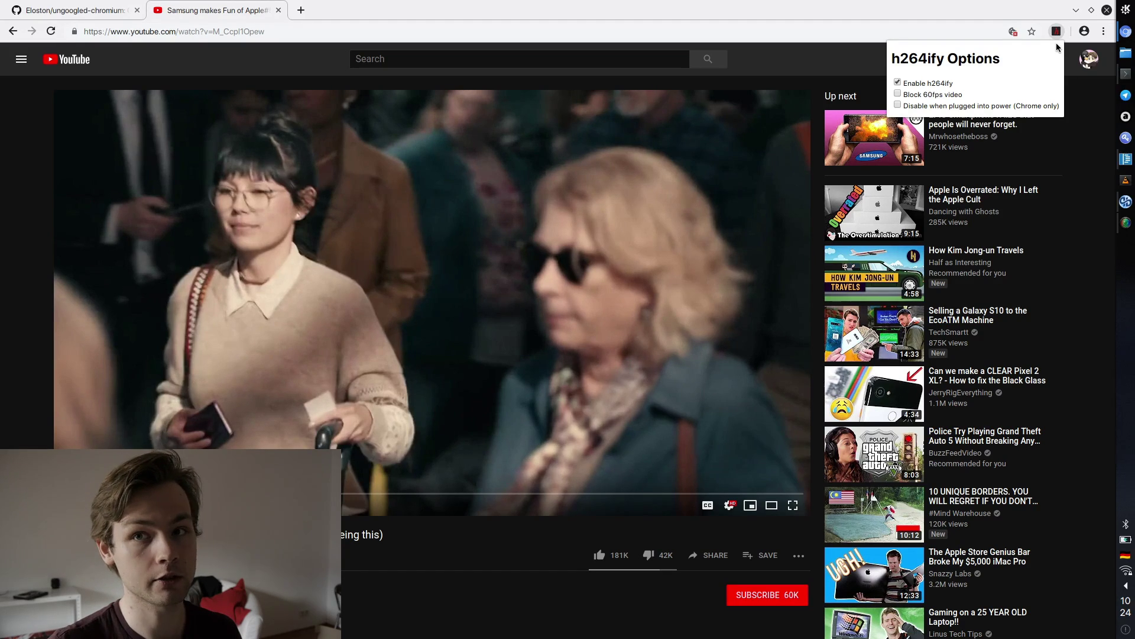
left_click(1103, 31)
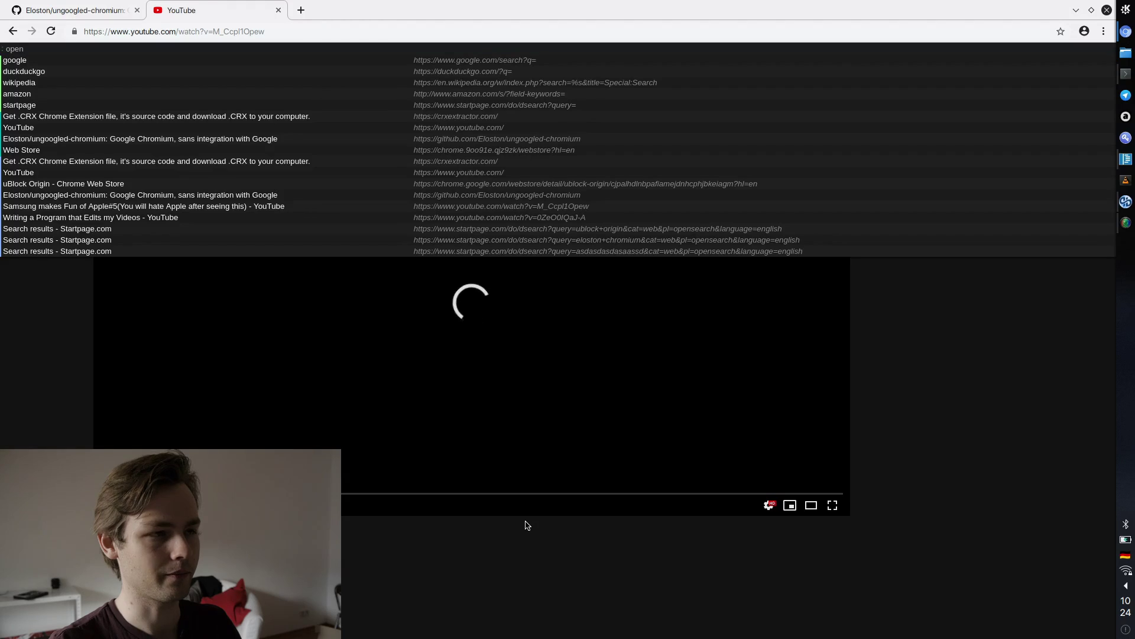
Dismiss cVim's open bar and open crxextractor.com in a new tab through cVim
key("Escape")
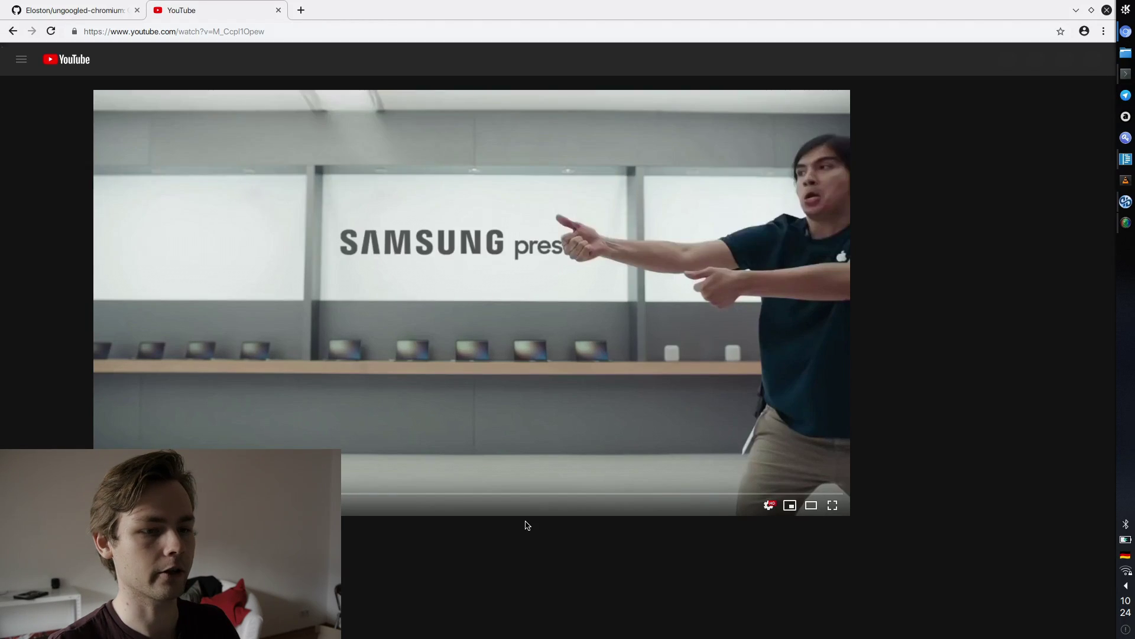
key("t")
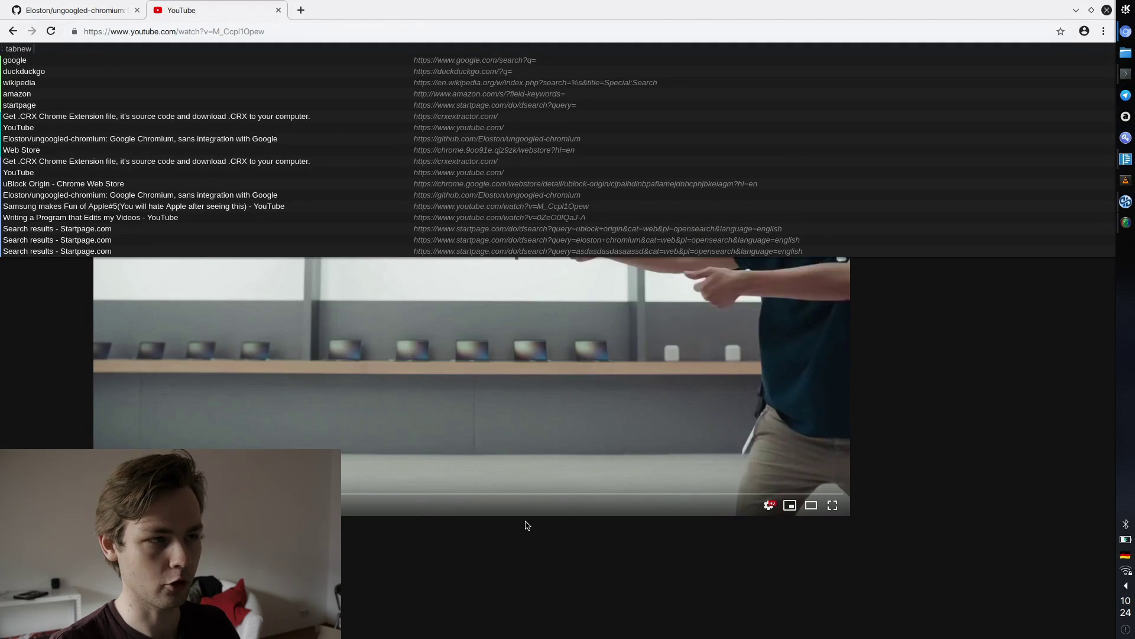
key("Tab")
key("Tab")
key("Tab")
key("Tab")
key("Tab")
key("Tab")
key("Return")
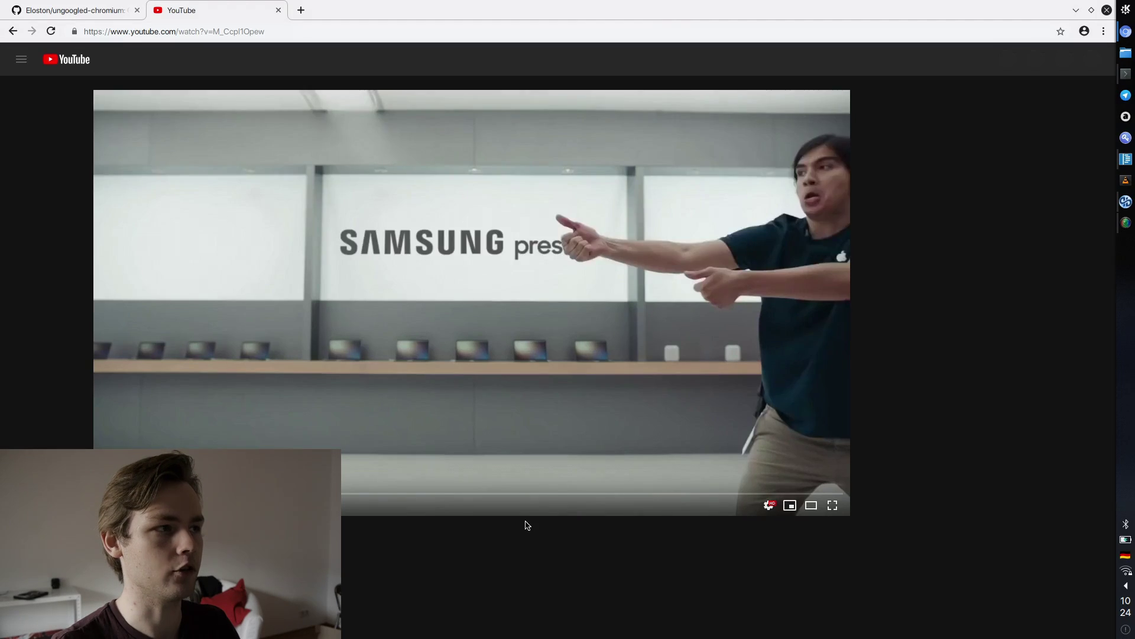
Close and restore the crxextractor tab, then highlight 'searchengine' in cVim's cVimrc
key("x")
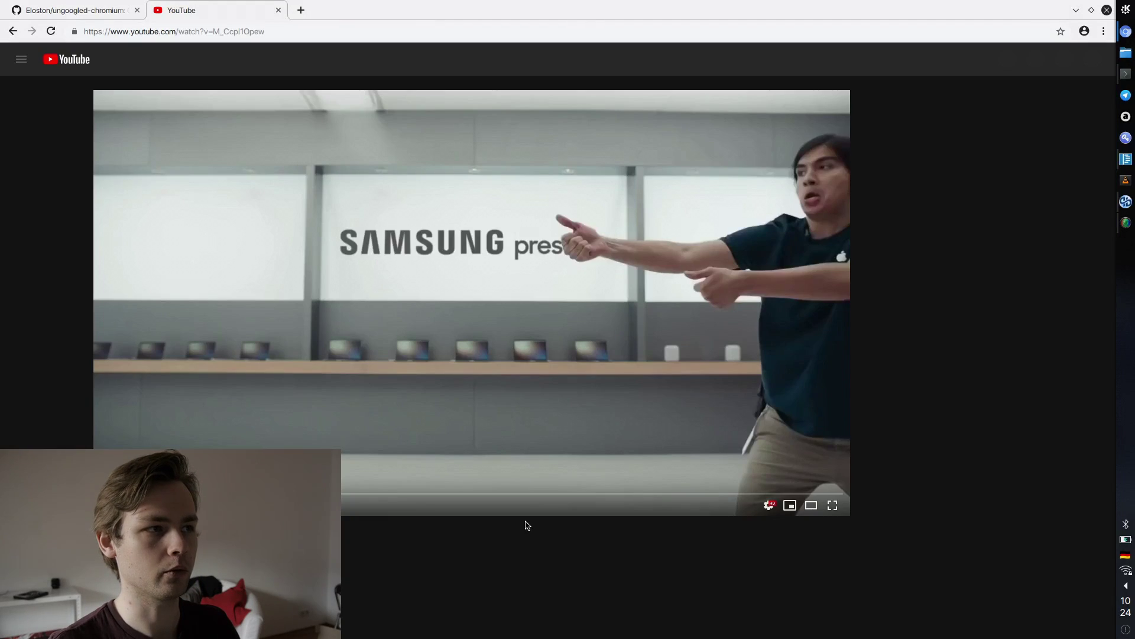
key("shift+x")
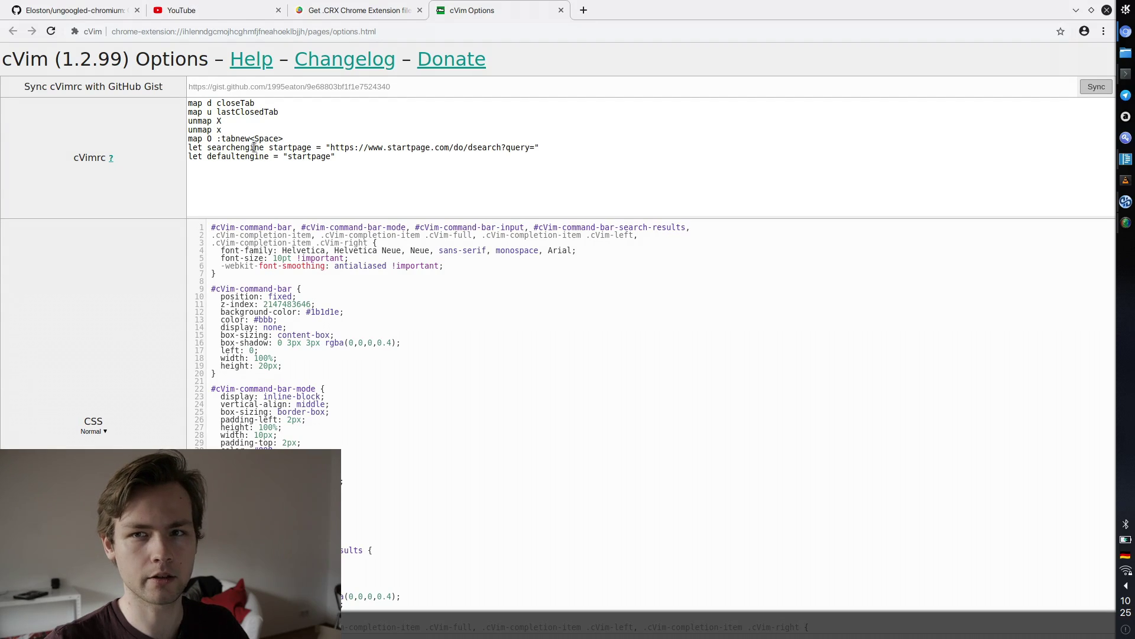
double_click(254, 147)
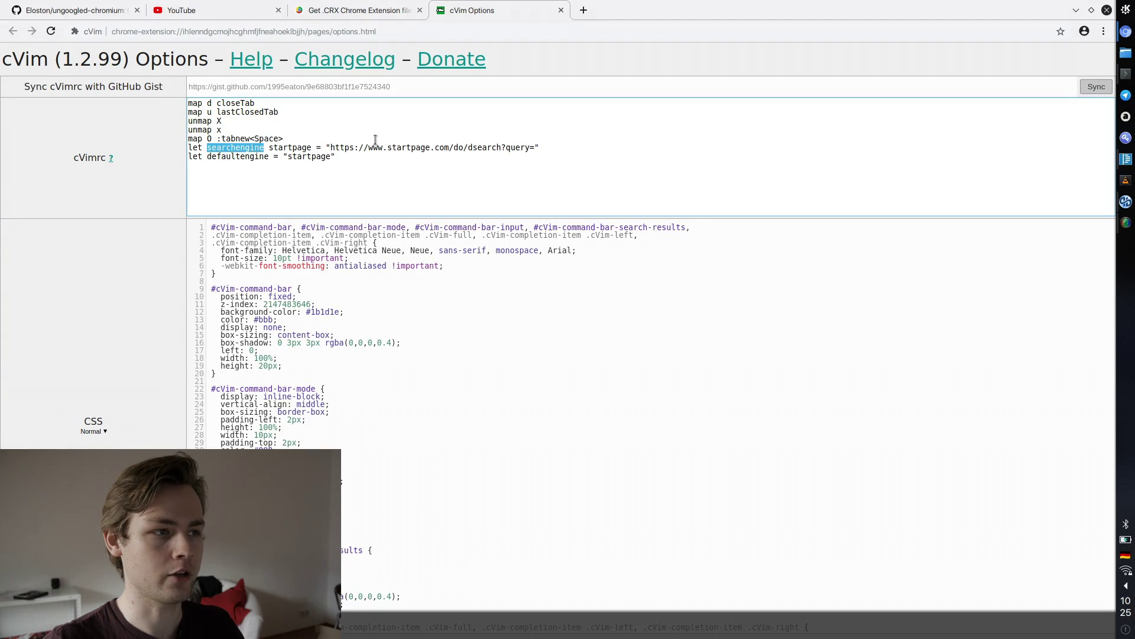
left_click(265, 165)
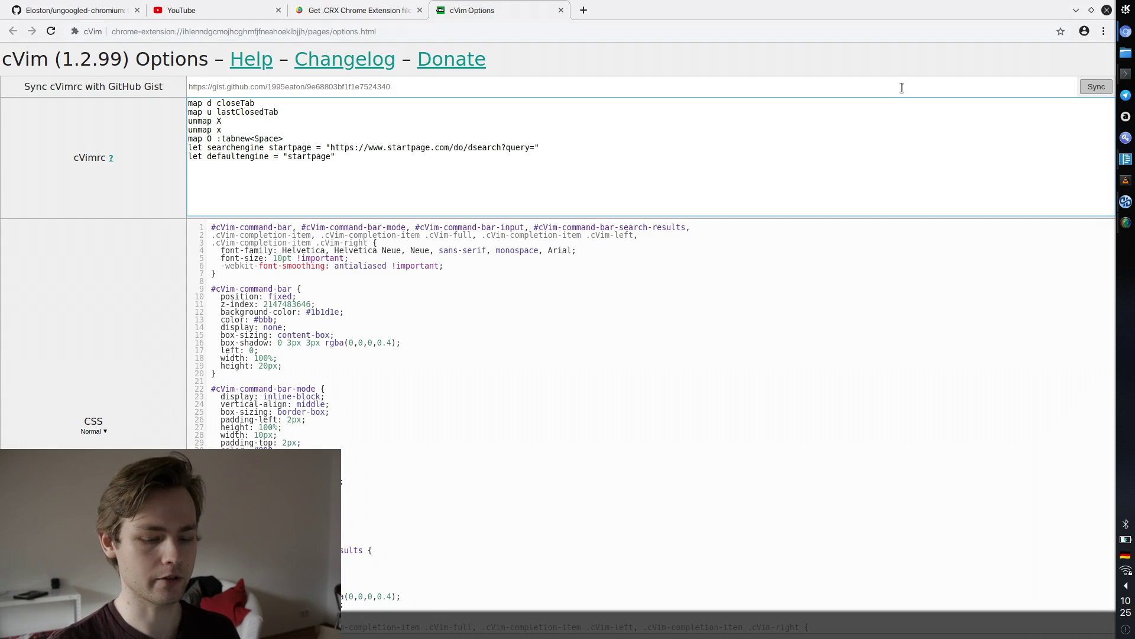
Run 'yay ungoogled-chromium' in a new Konsole window and move it to the right
key("ctrl+alt+t")
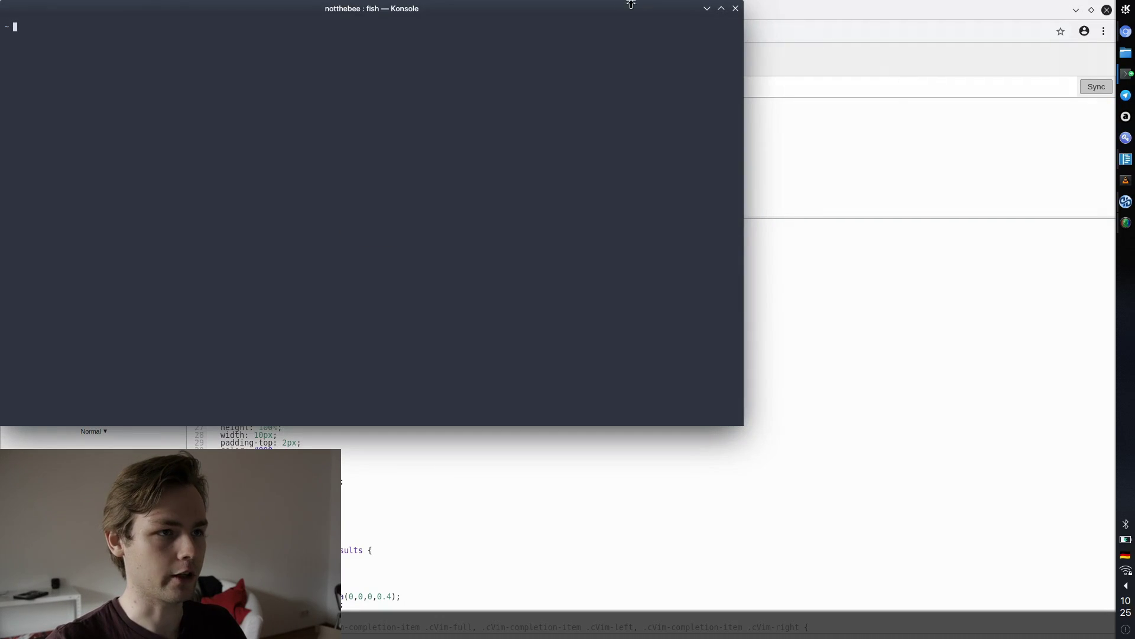
type("y")
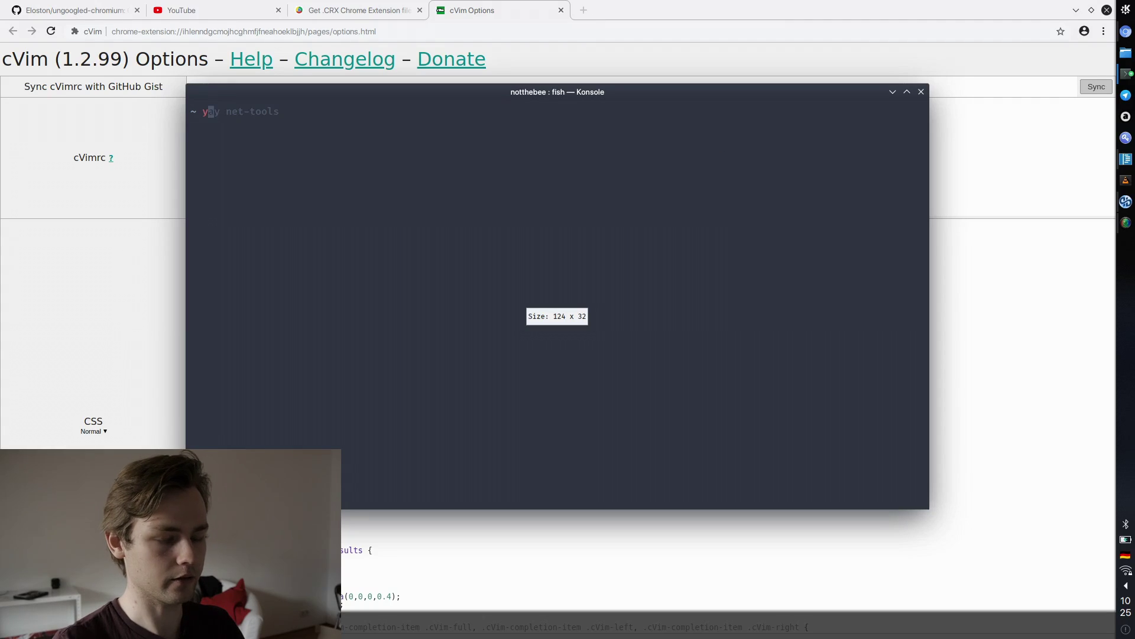
type("ay ungoogled-chromium")
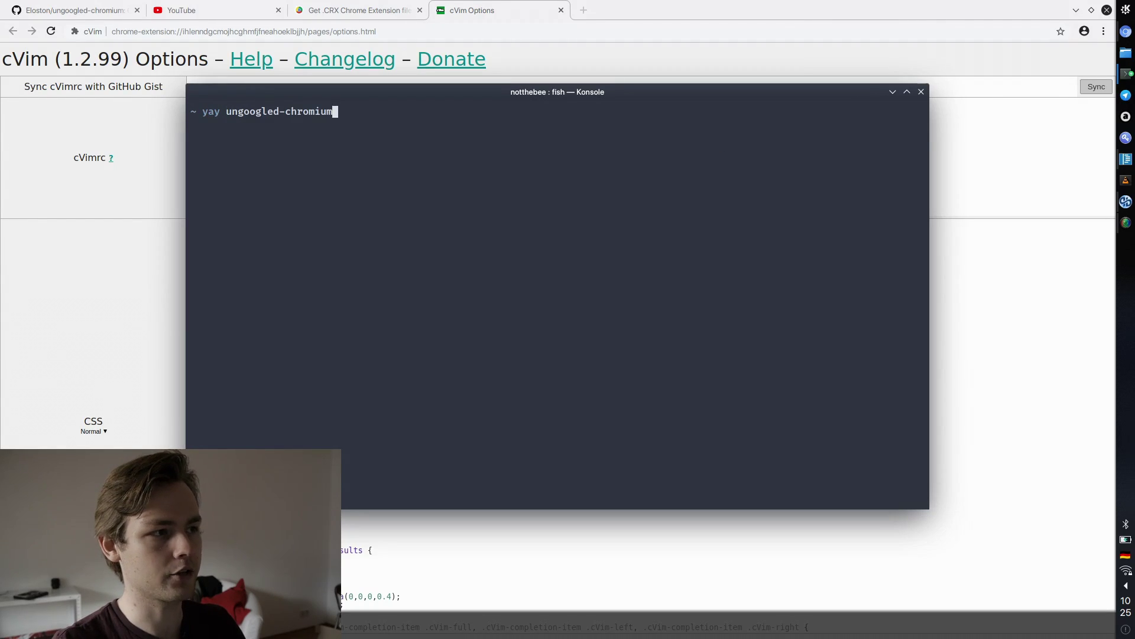
key("Return")
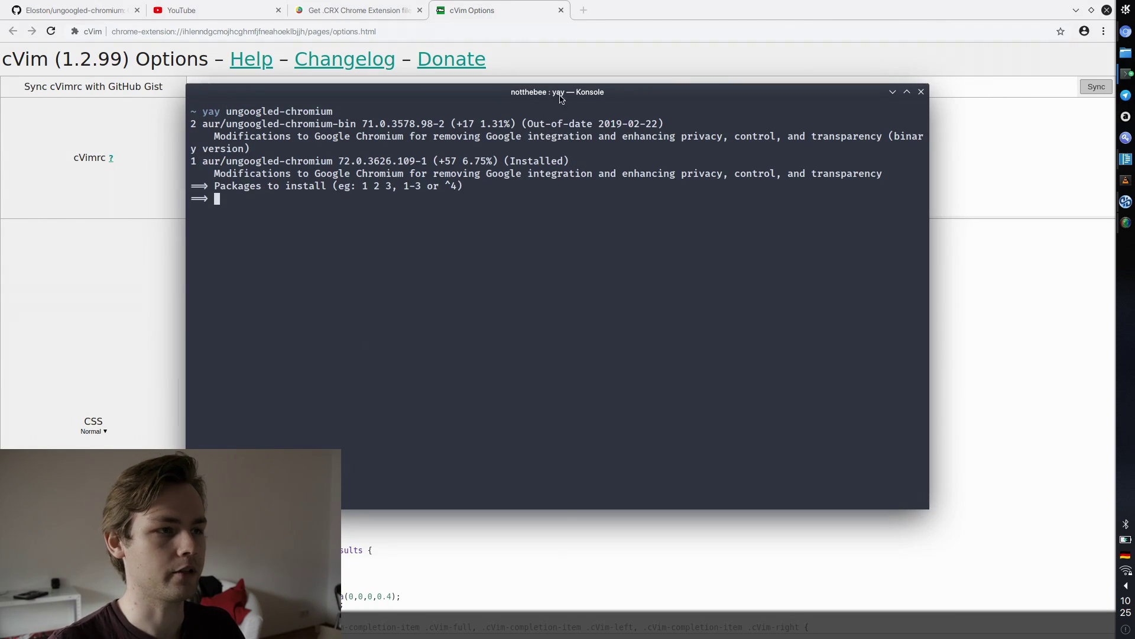
left_click_drag(562, 95, 654, 91)
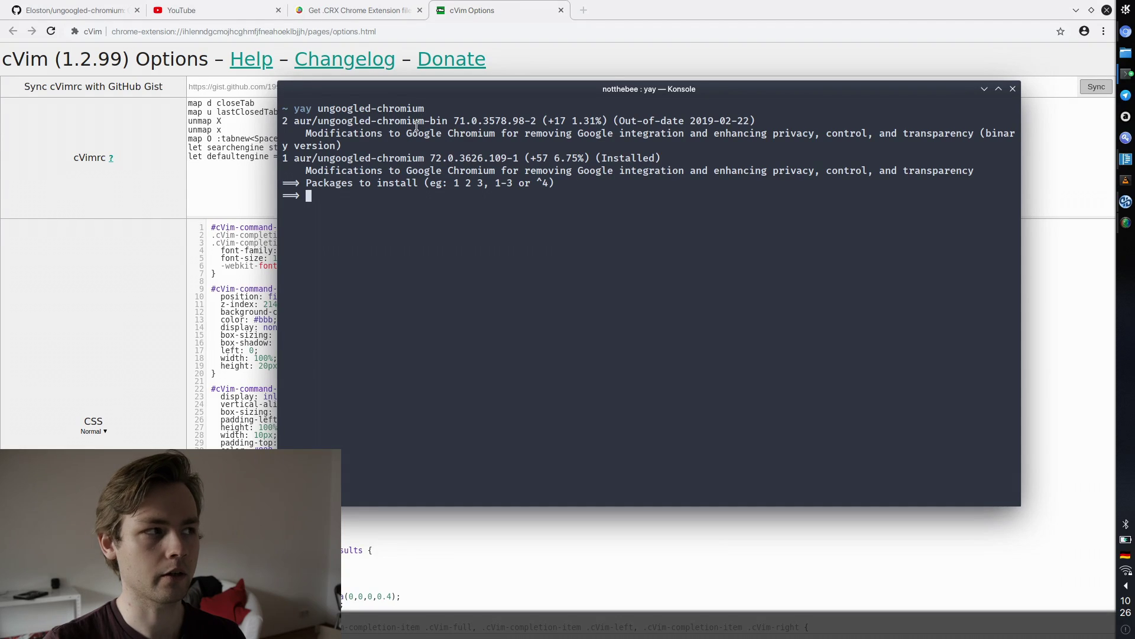
Find 'part' in the GitHub README and highlight ungoogled-chromium-bin in the unofficial-package note
key("ctrl+1")
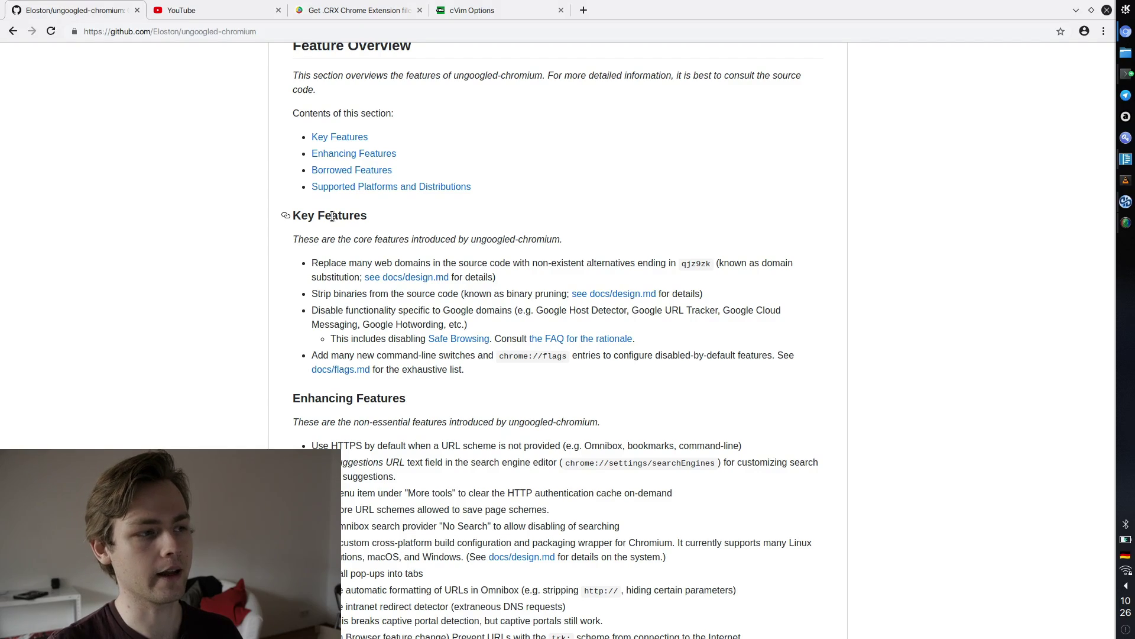
scroll(332, 216, "down", 2)
key("ctrl+f")
type("b")
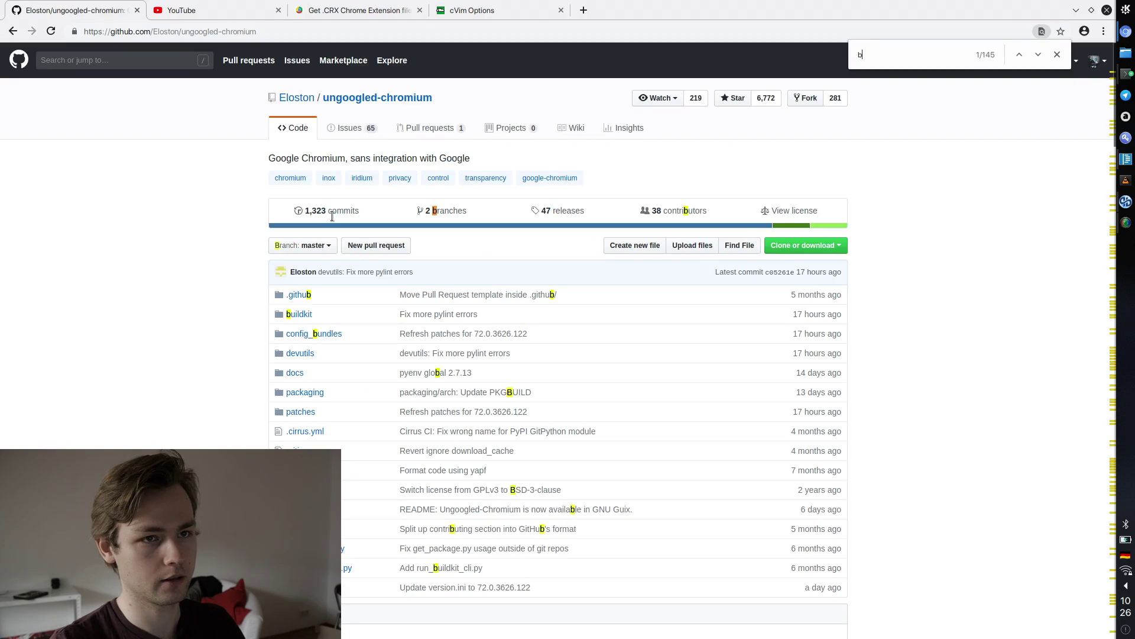
key("BackSpace")
type("part")
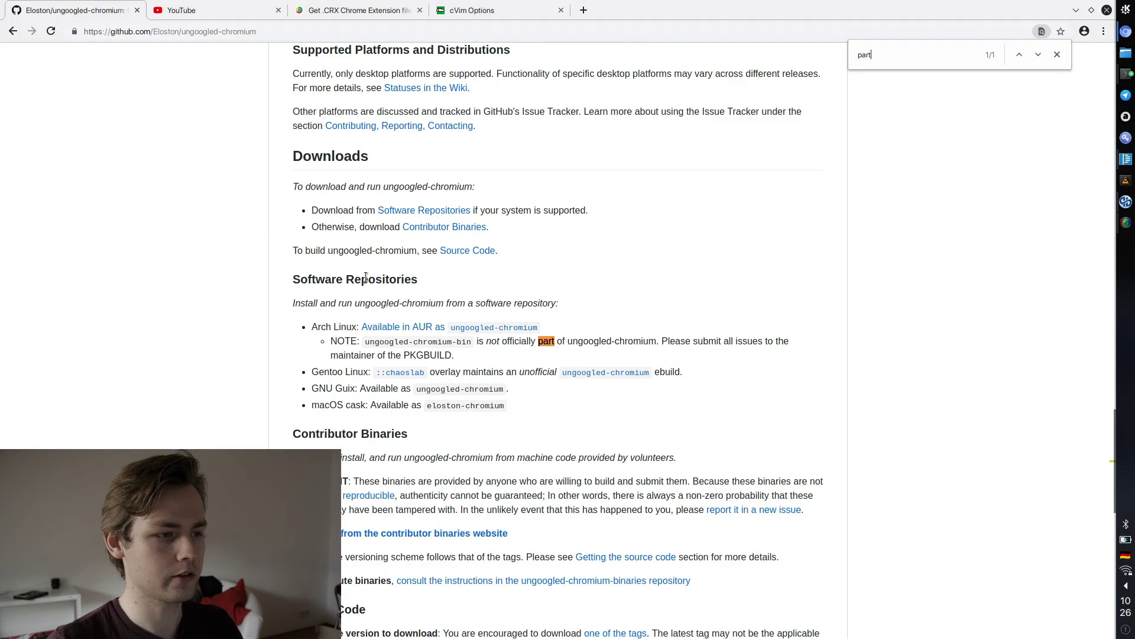
scroll(367, 278, "down", 4)
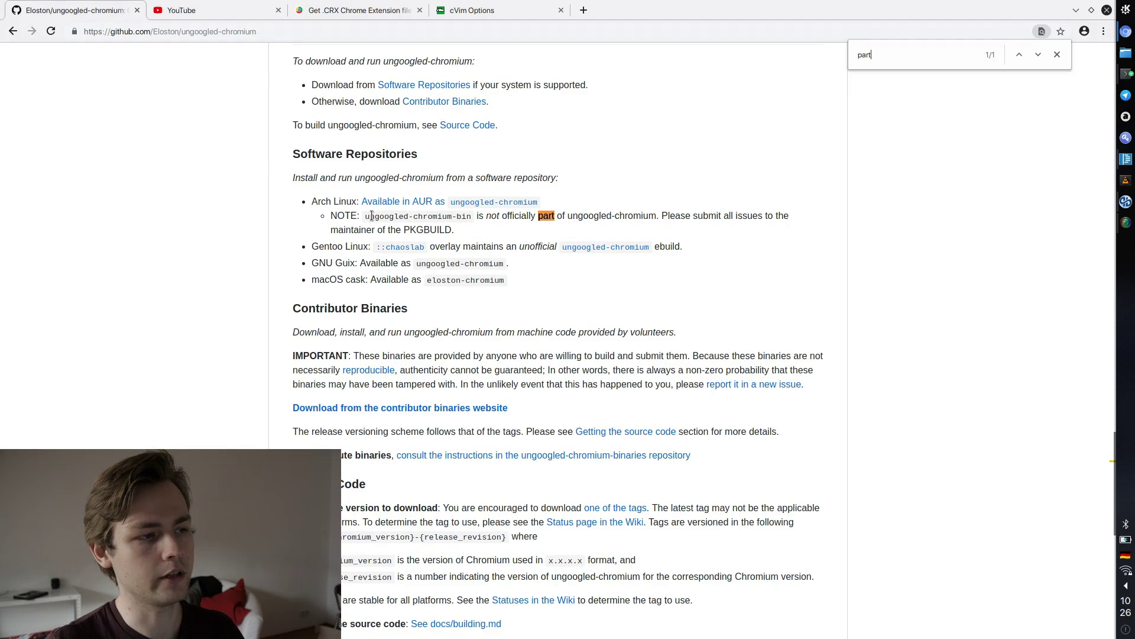
left_click_drag(367, 215, 467, 216)
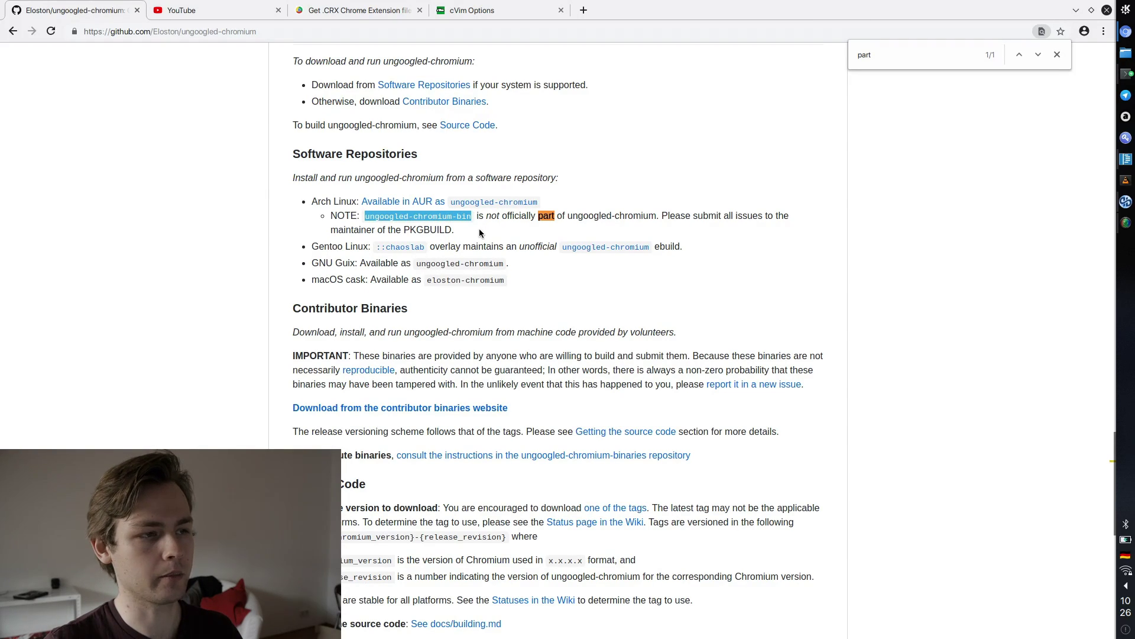
Minimize the htop and yay Konsole windows
key("alt+Tab")
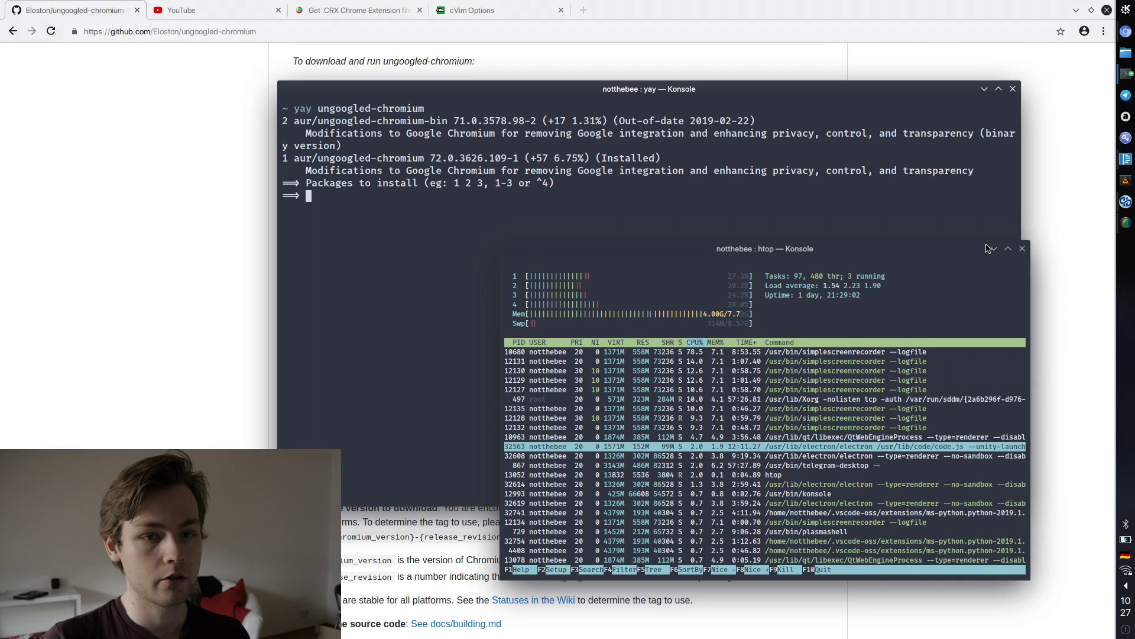
left_click(986, 248)
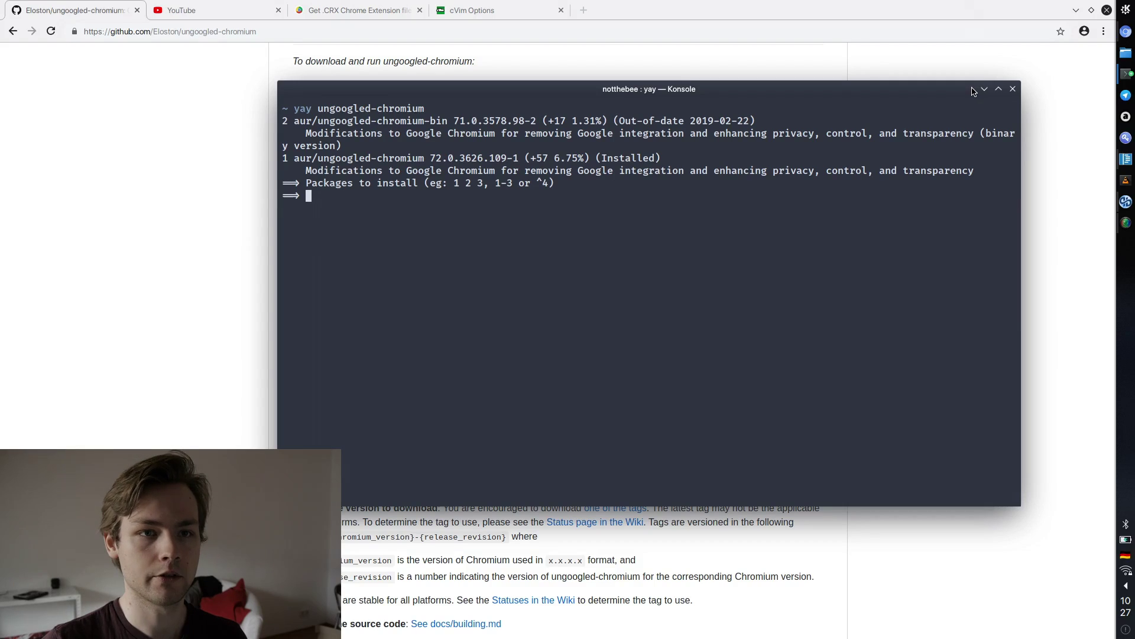
left_click(985, 89)
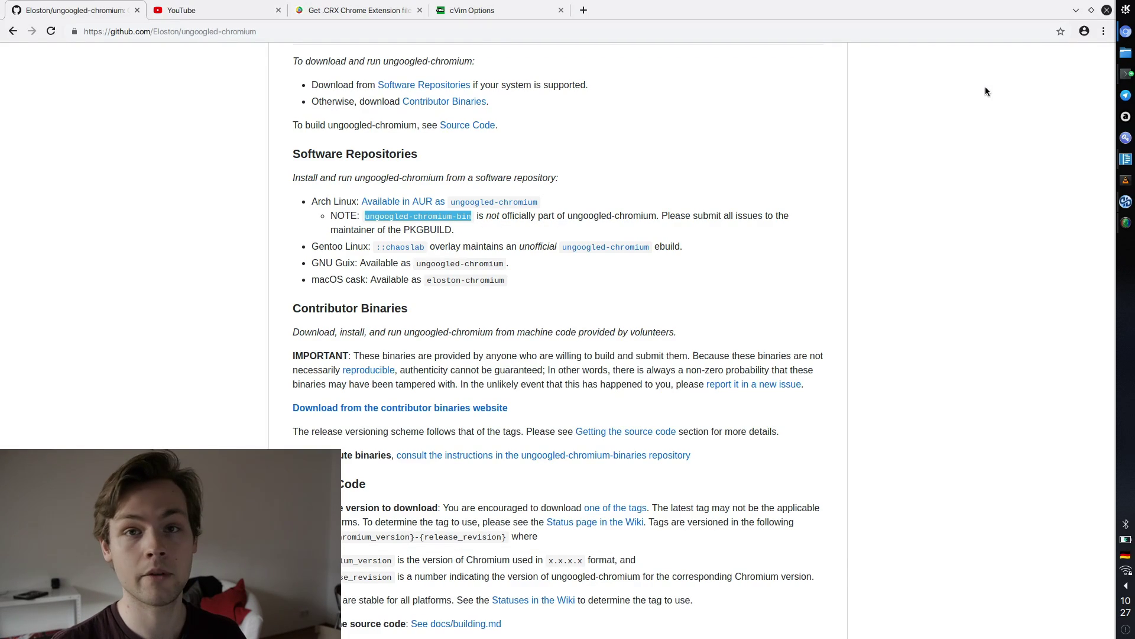